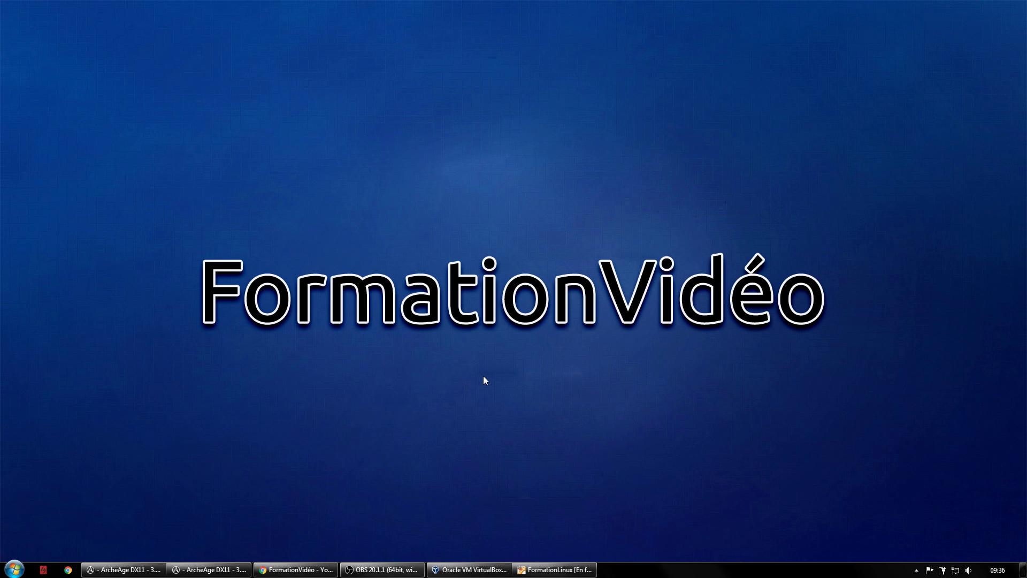
- Restore the FormationLinux – Oracle VM VirtualBox window from the Windows taskbar
click(555, 569)
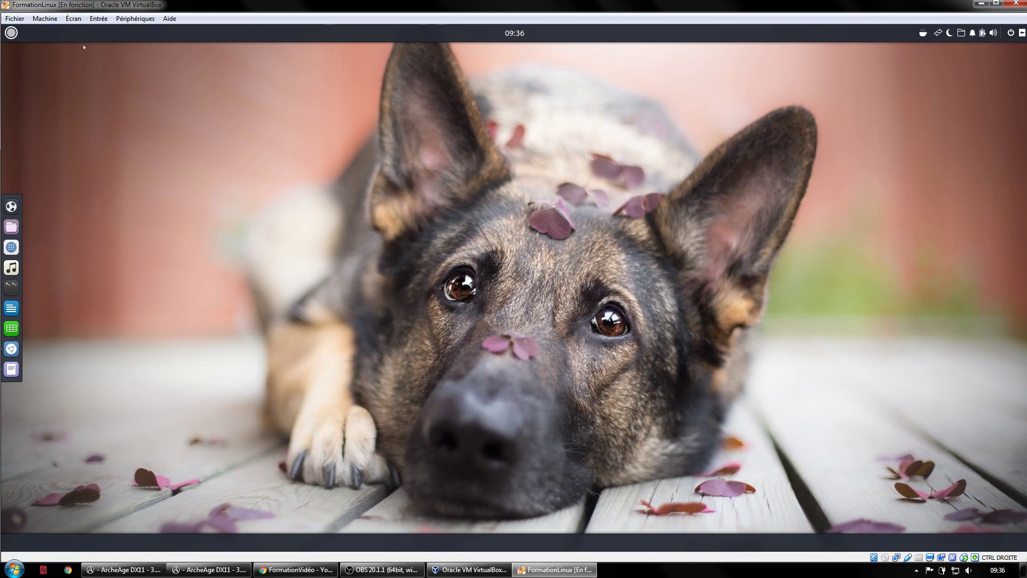
- Switch the FormationLinux virtual machine to fullscreen via Écran > Passer en mode plein écran
click(75, 18)
click(94, 30)
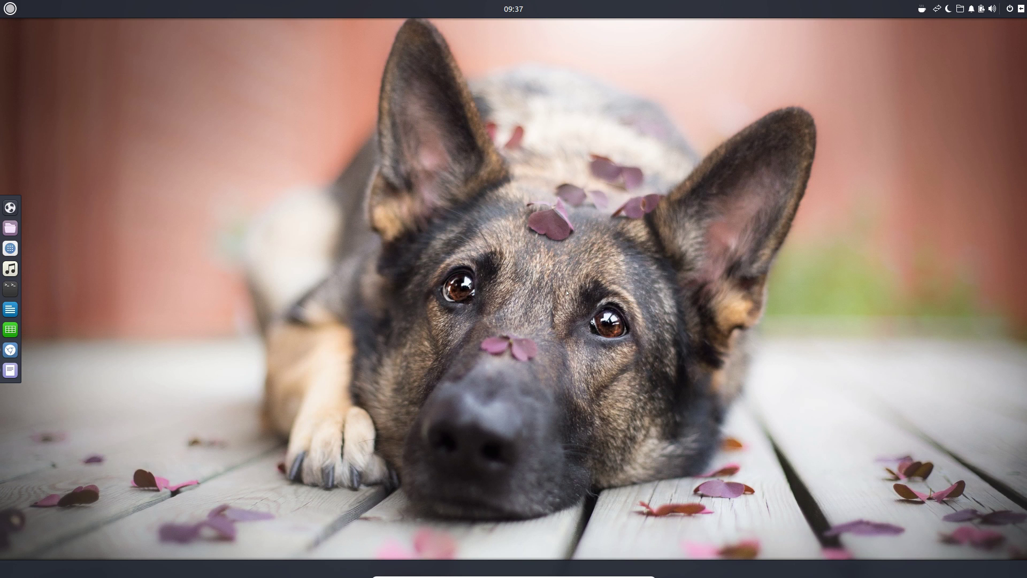
- Open a new Chromium window from the dock icon's Ouvrir une nouvelle fenêtre option
right_click(11, 350)
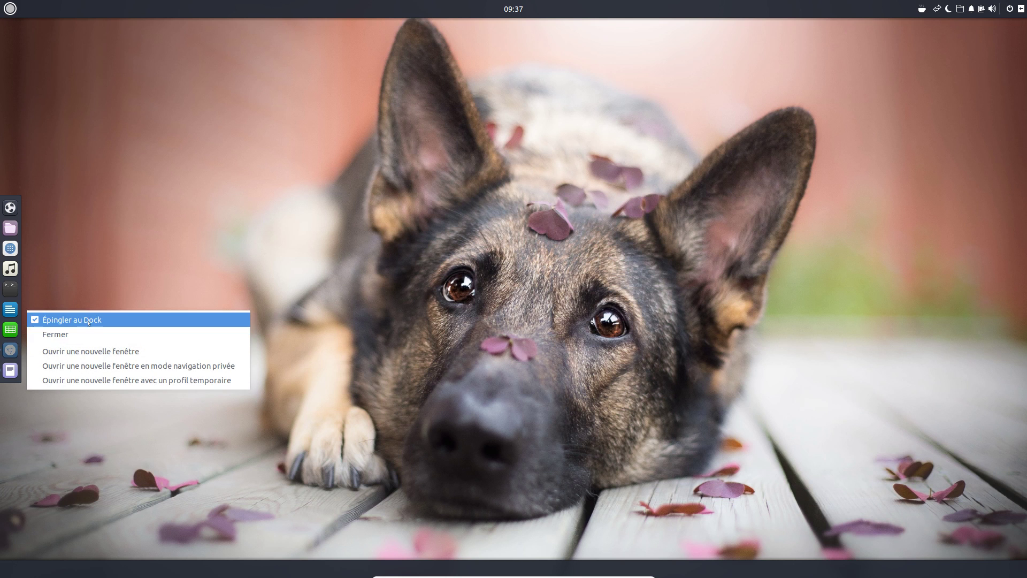
click(94, 351)
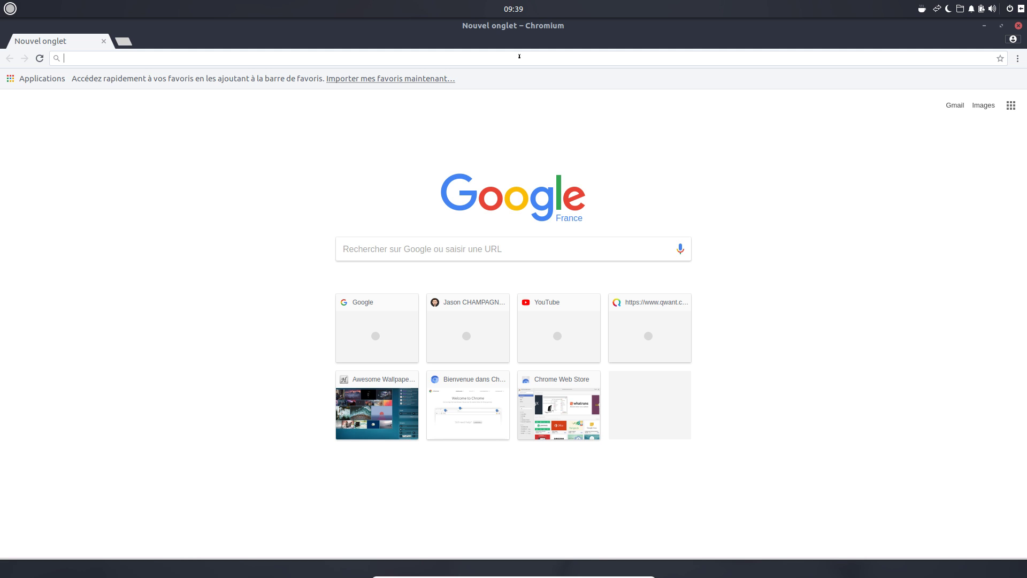
- Go to laposte.net and open the Créer votre boîte mail form from Mail Laposte.net
text(laposte.net)
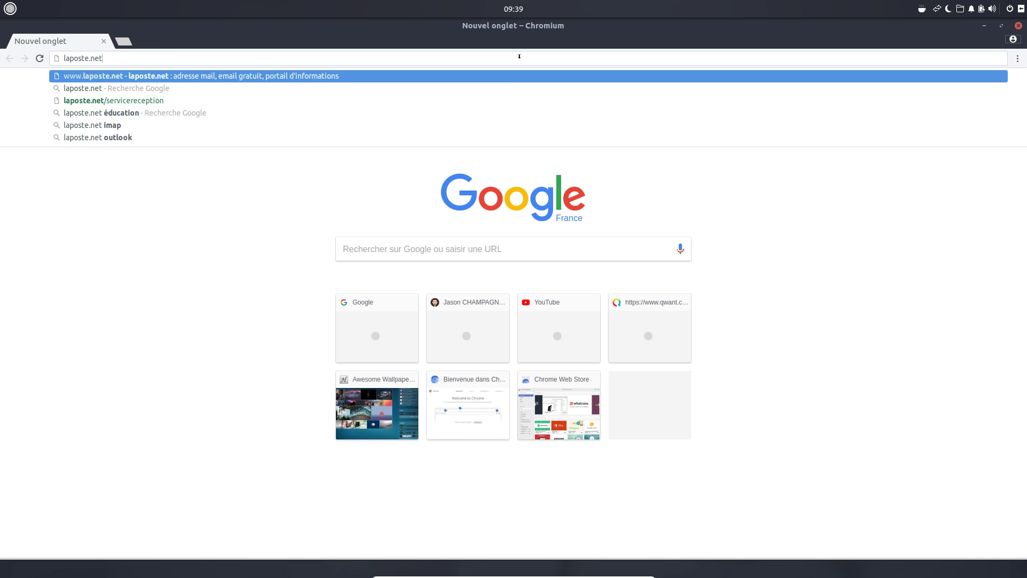
key(Return)
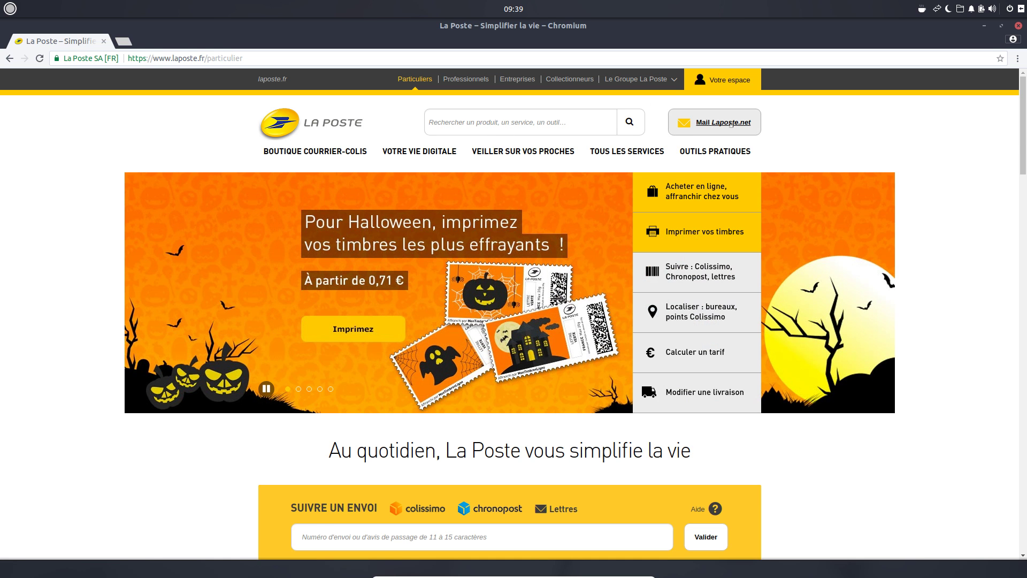
click(706, 131)
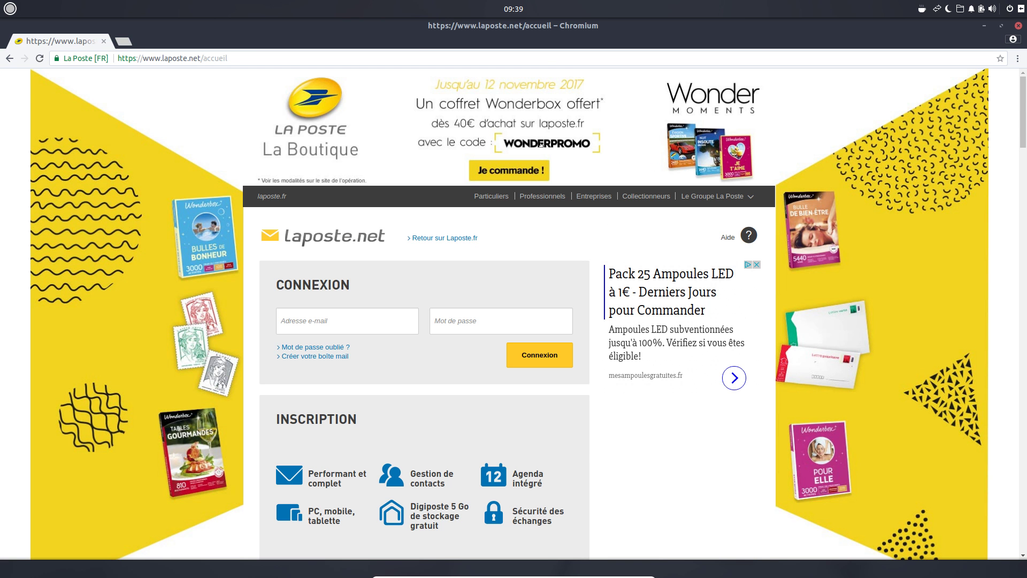
click(301, 357)
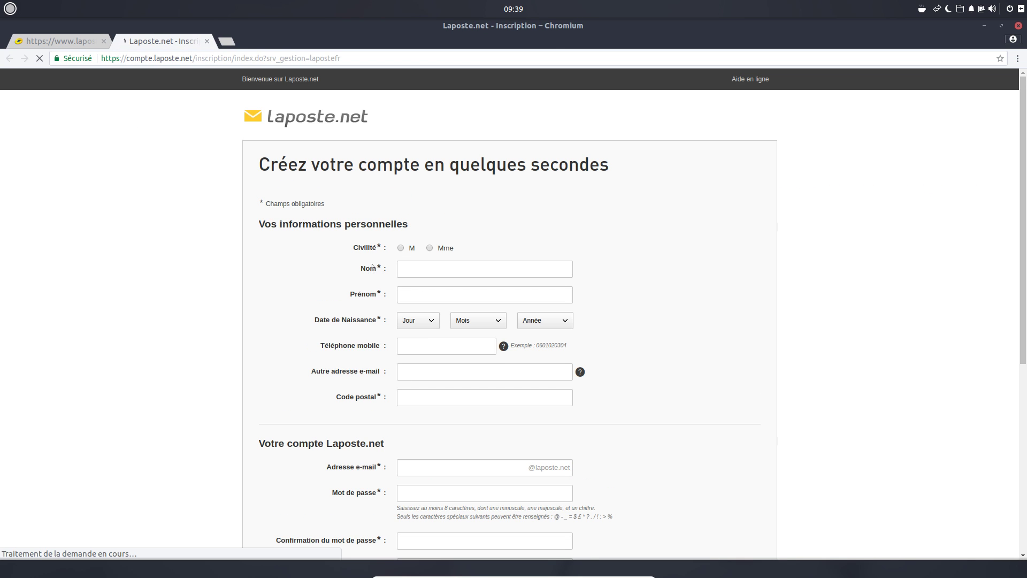
- Type a trial address in the Adresse e-mail field, erase it, and move to Mot de passe
scroll(389, 230, down, 1)
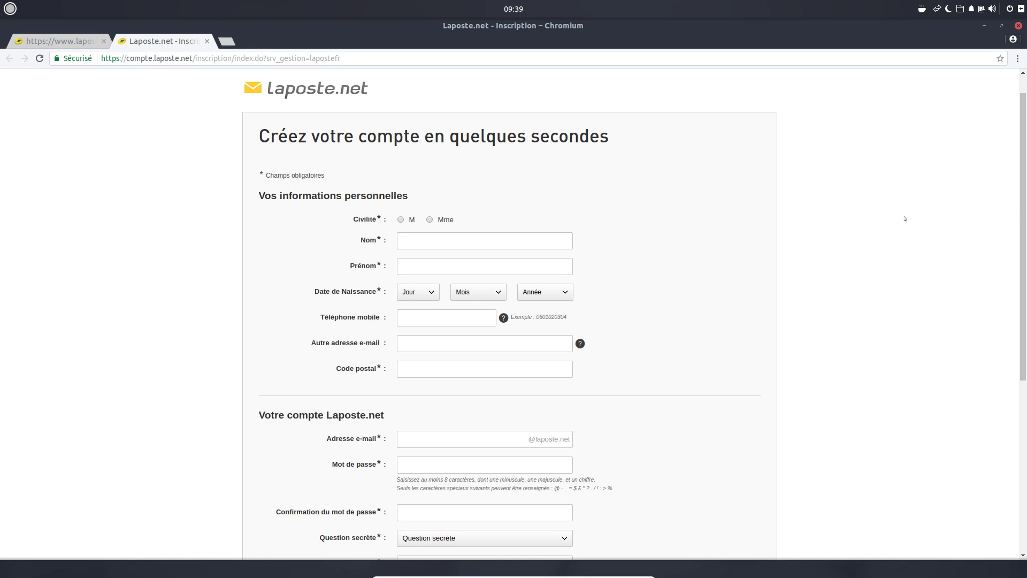
drag(1019, 192, 1016, 315)
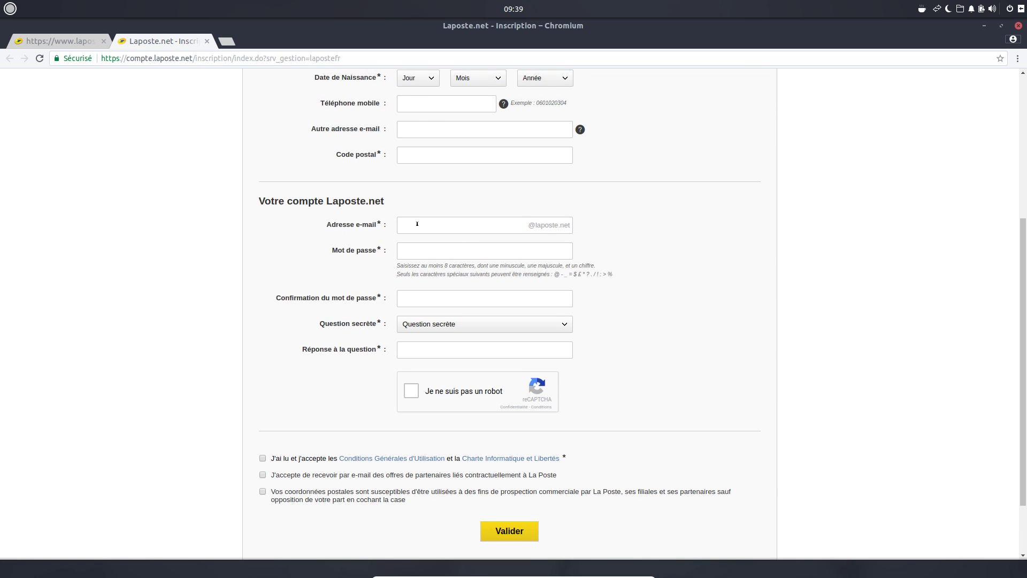
click(529, 226)
drag(476, 221, 367, 219)
text(toto)
key(BackSpace)
key(BackSpace)
key(BackSpace)
key(BackSpace)
click(426, 244)
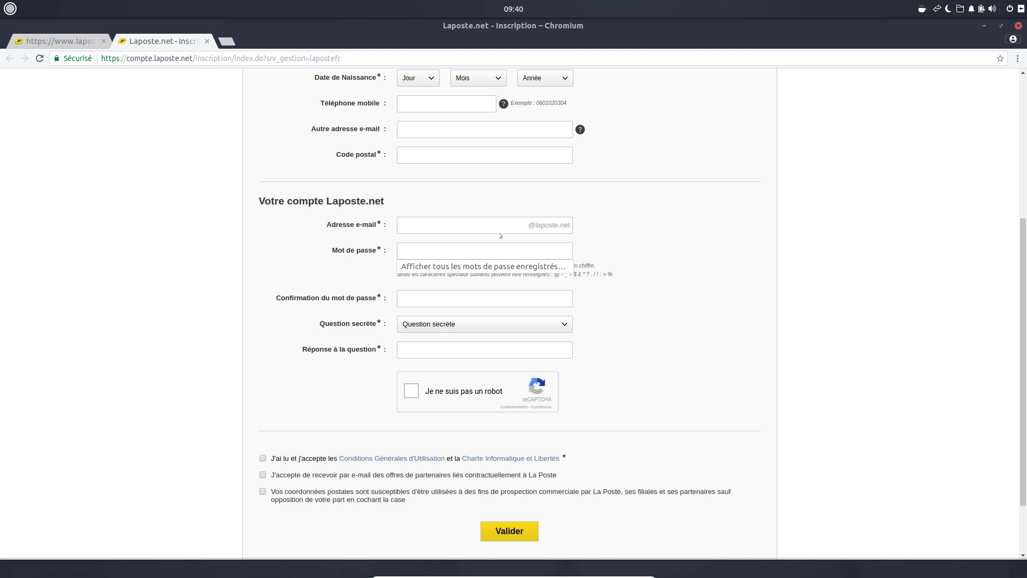
click(744, 219)
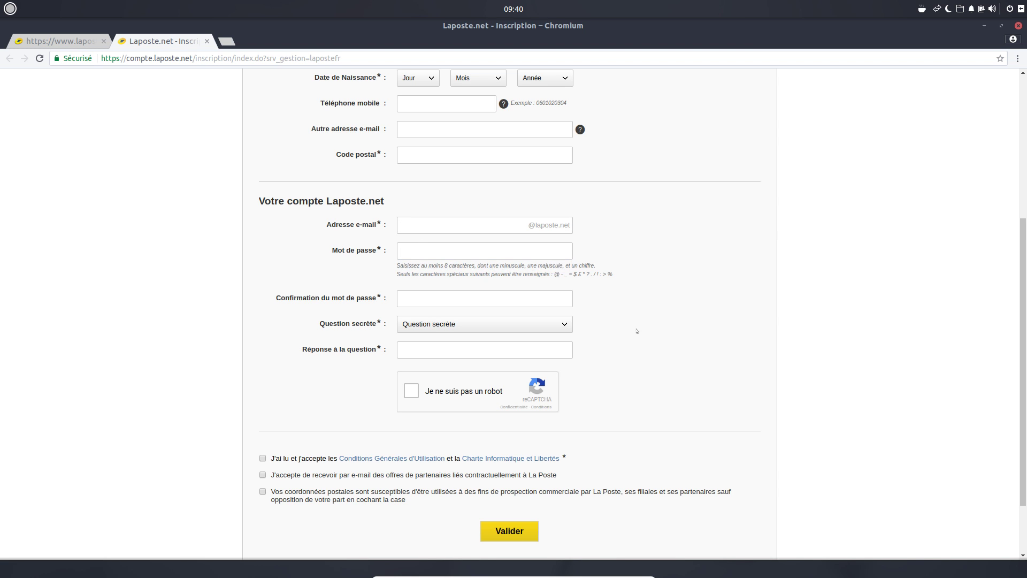
- Close the earlier La Poste home tab and open a fresh browser tab
scroll(637, 330, up, 5)
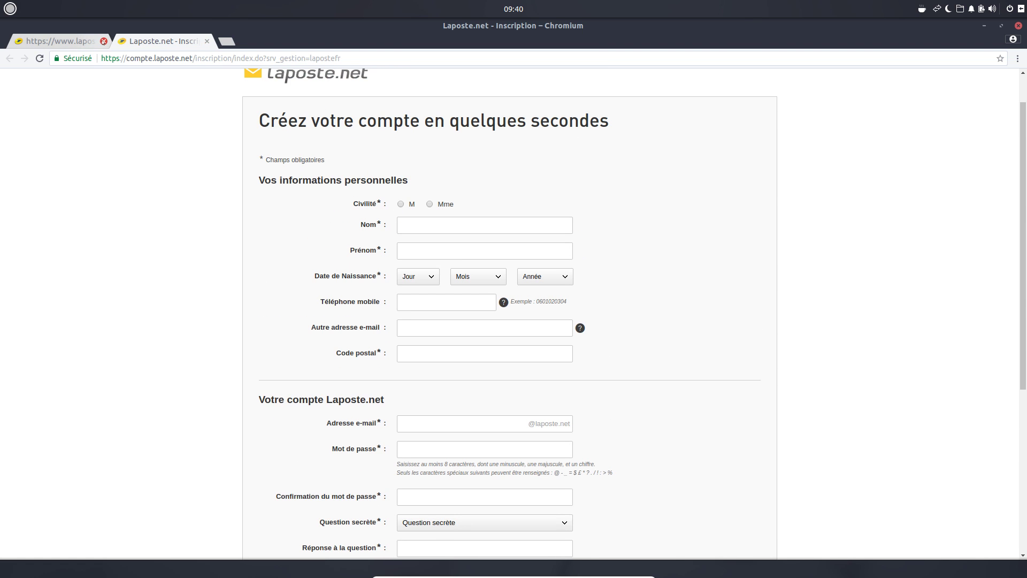
click(104, 41)
click(126, 41)
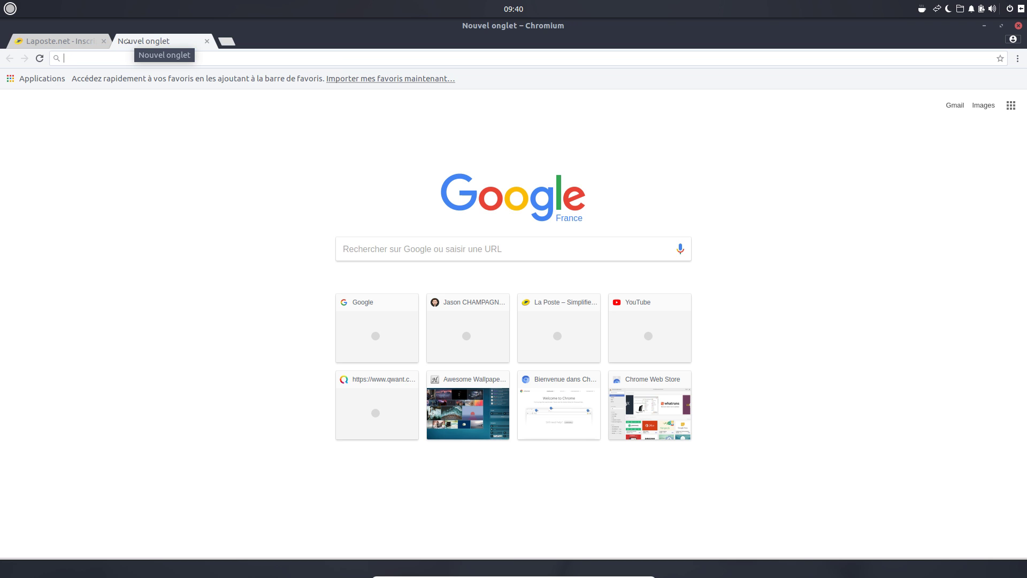
- Go to gmail.com and start a new Google account with CRÉER UN COMPTE
text(gmail.com)
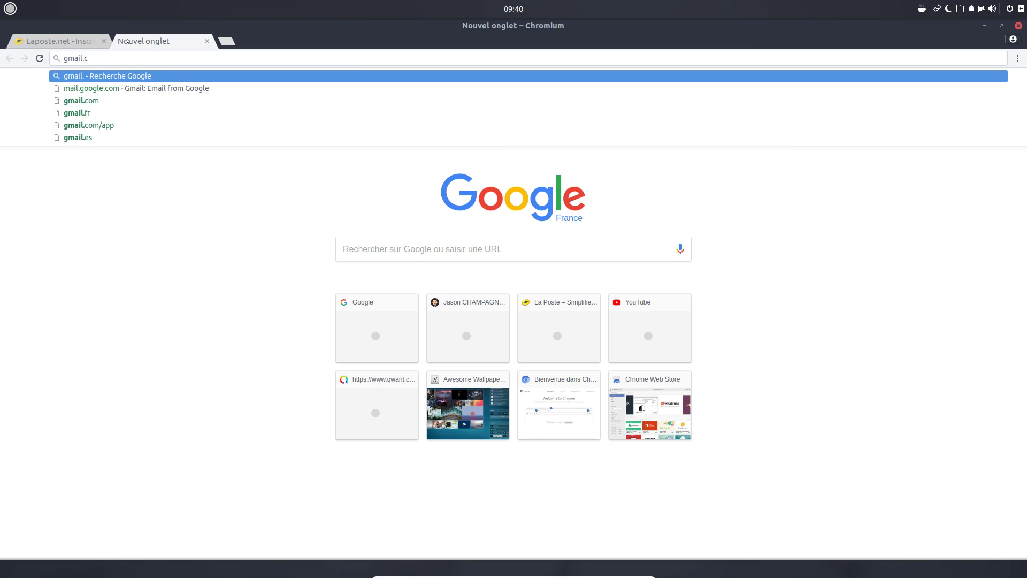
key(Return)
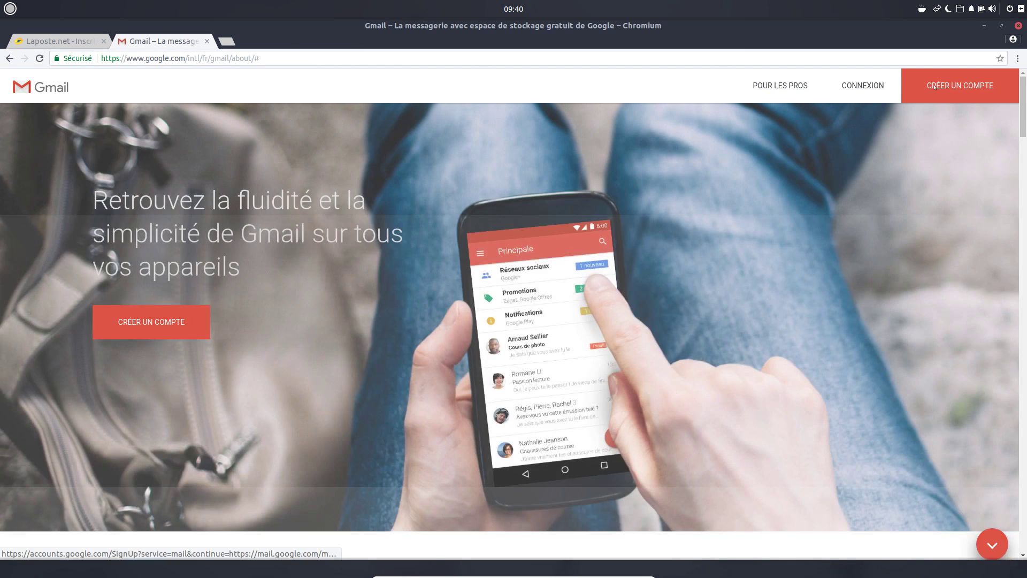
click(956, 85)
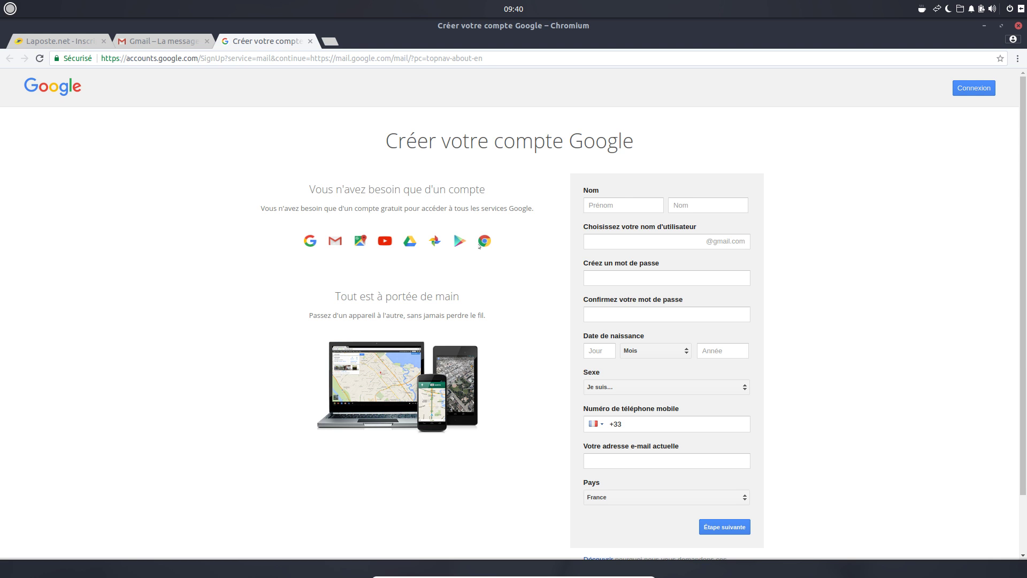
- Open outlook.live.com and the Yahoo Mail login page in new tabs
click(330, 41)
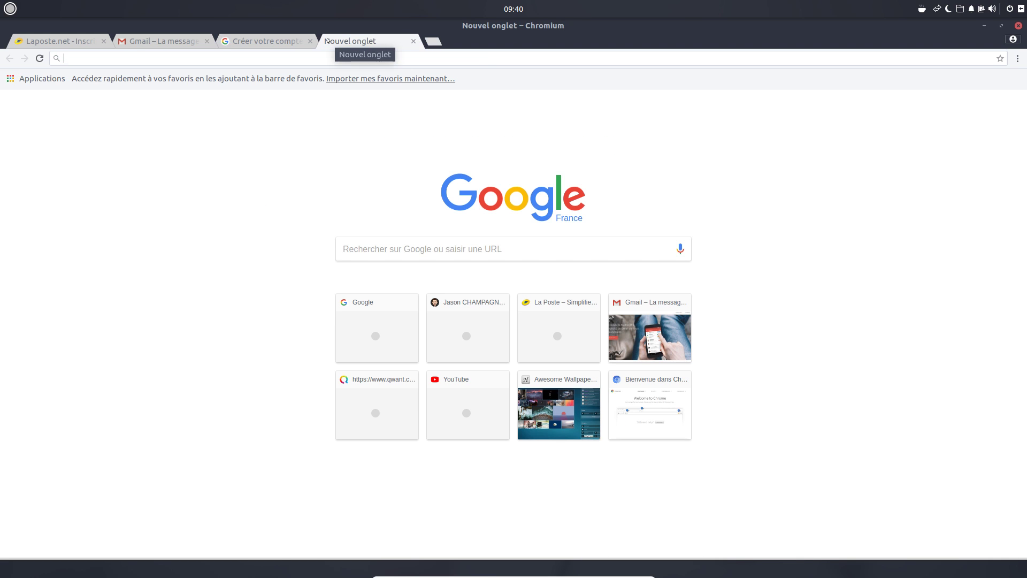
text(outl)
text(ook.live.com)
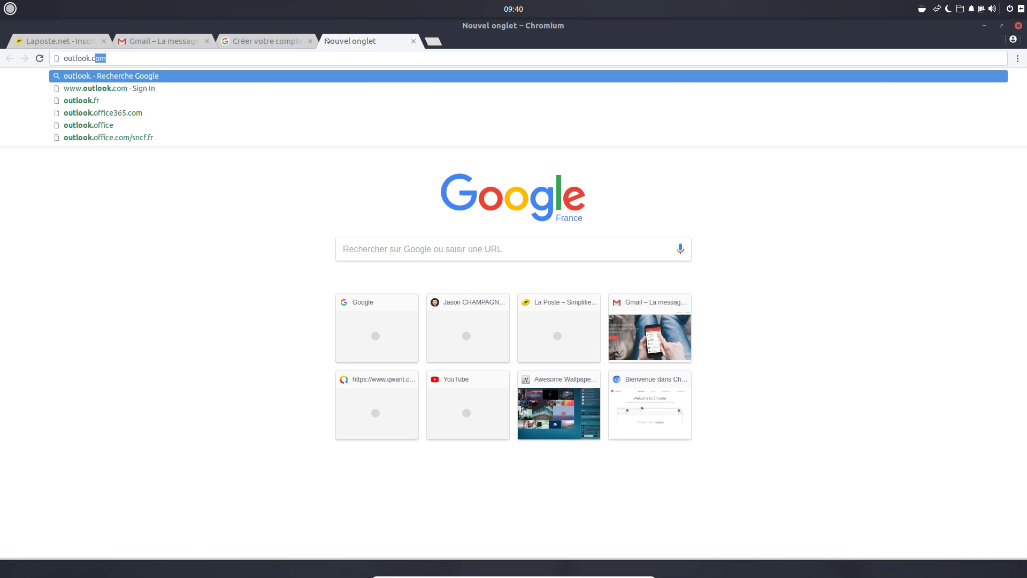
key(Return)
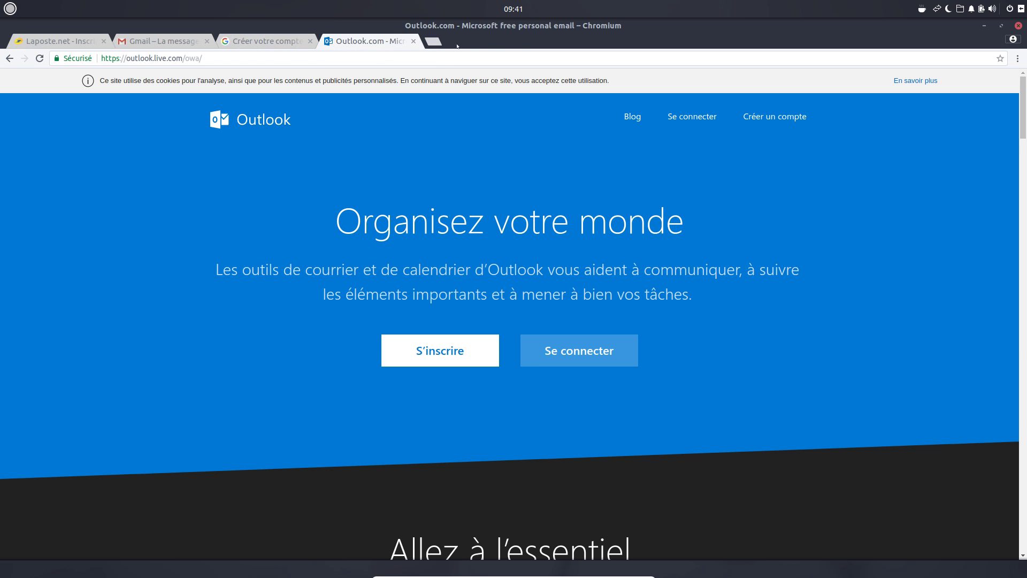
click(284, 41)
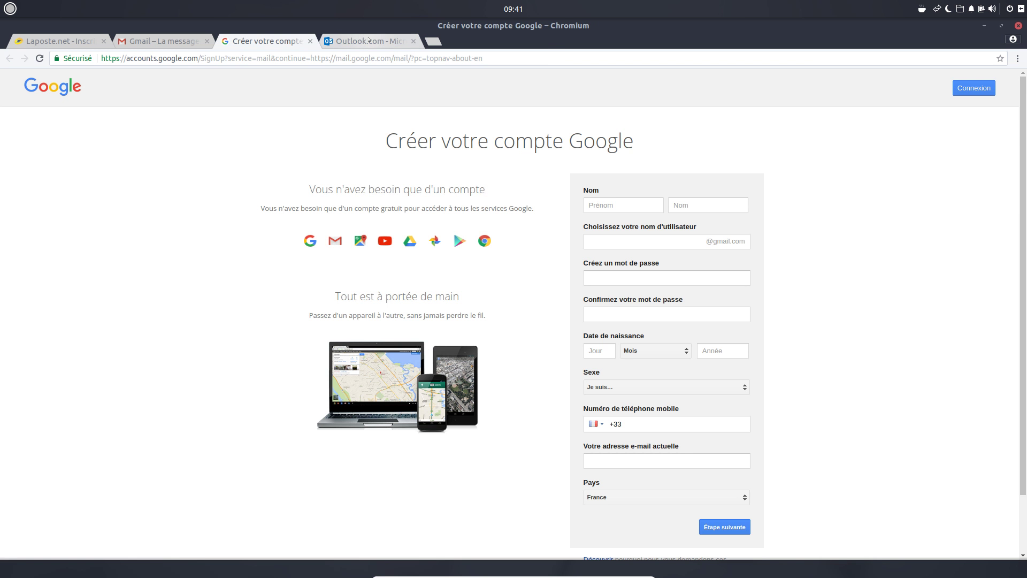
click(432, 41)
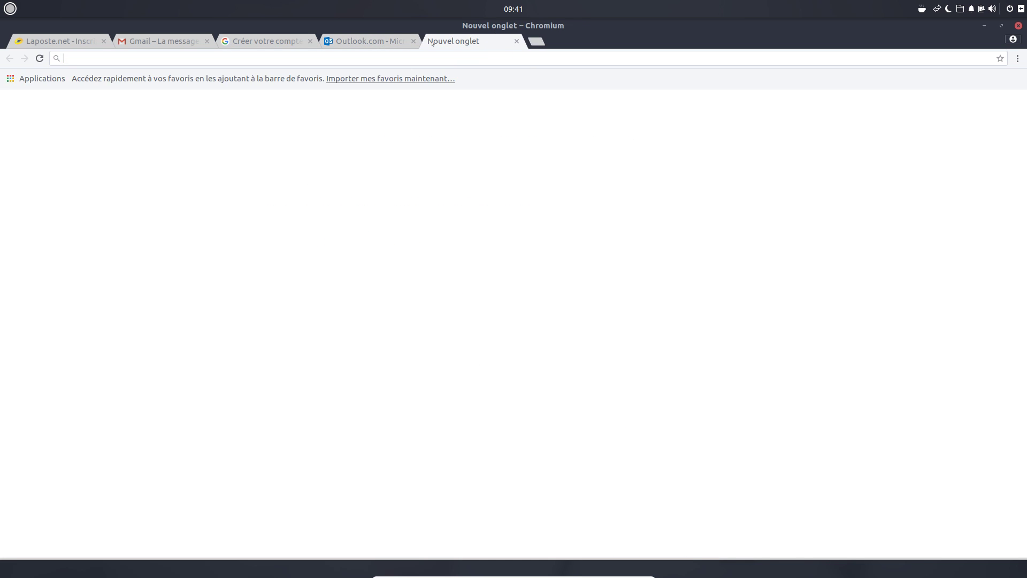
text(yahoo mail)
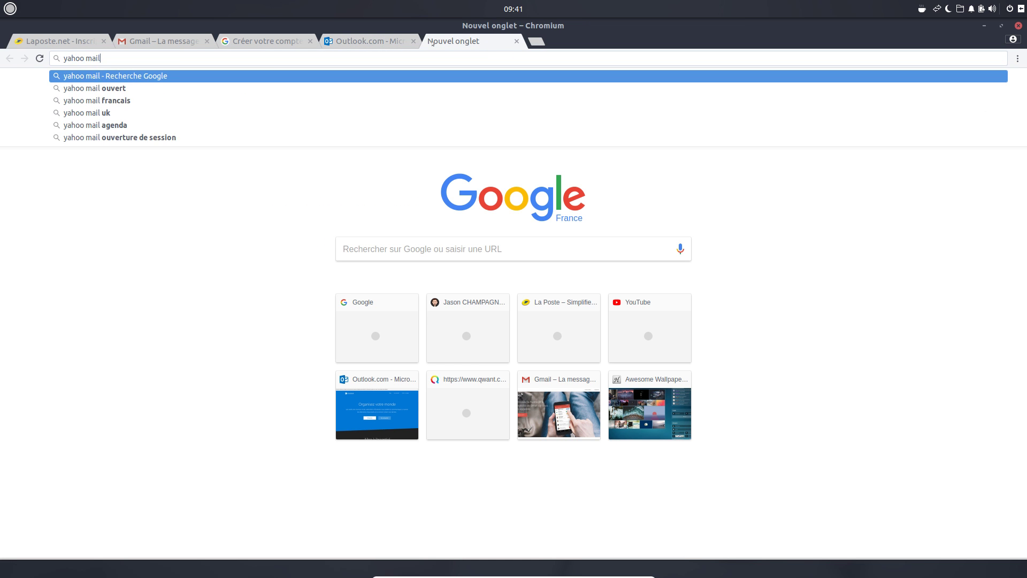
key(Return)
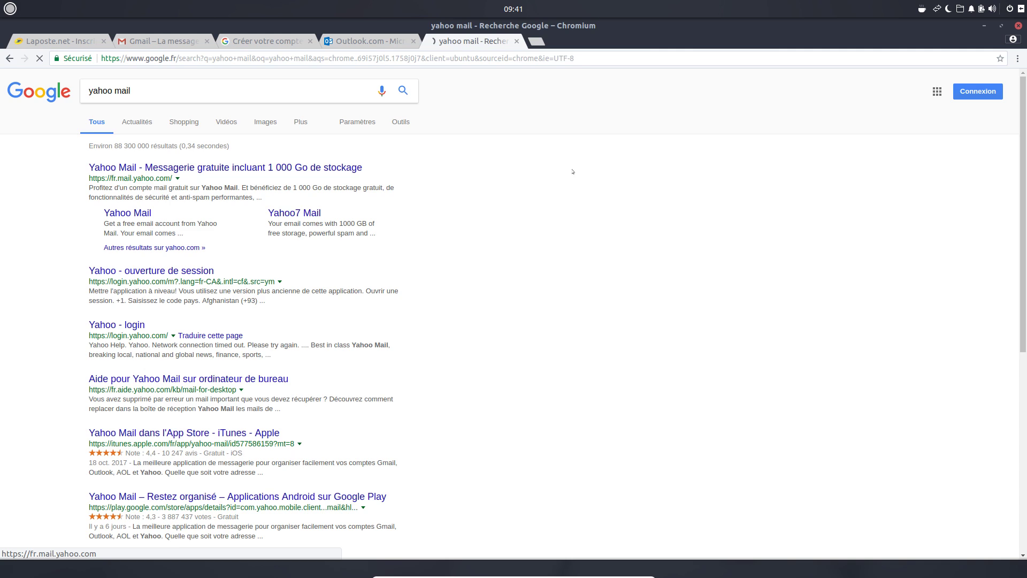
click(214, 171)
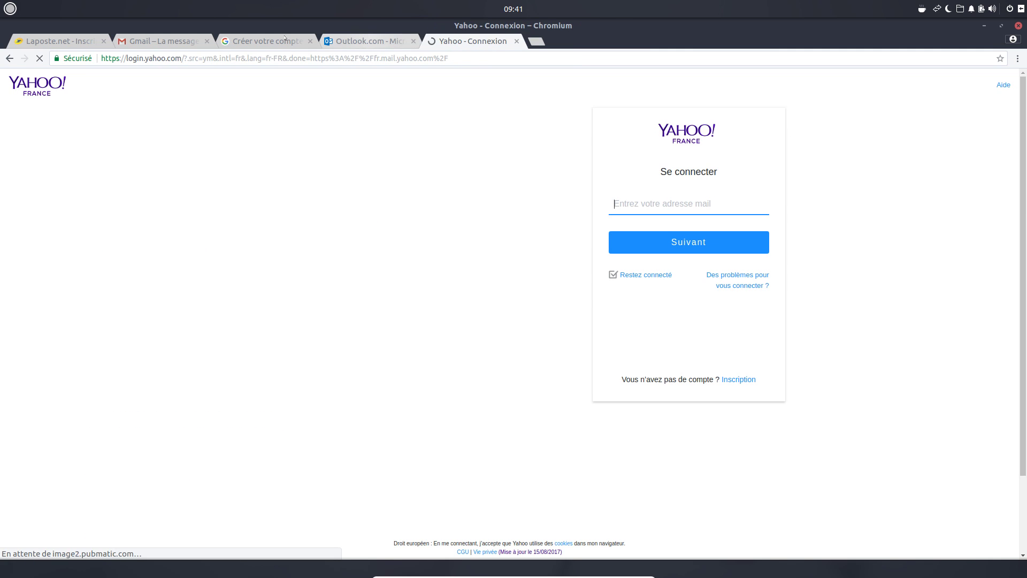
- Close the Yahoo, Outlook and Google sign-up tabs, returning to the La Poste sign-up tab
click(369, 41)
click(471, 41)
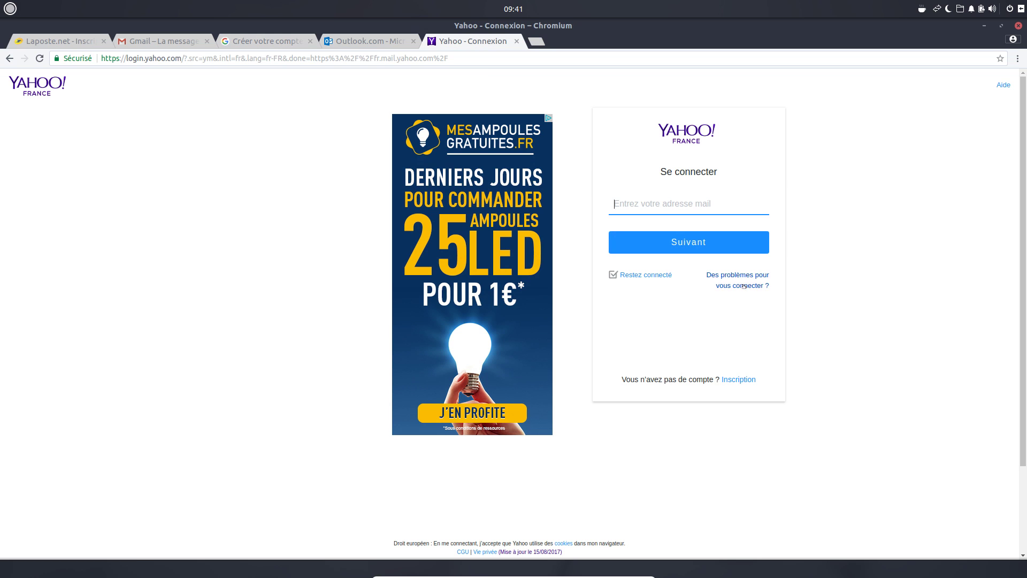
click(517, 42)
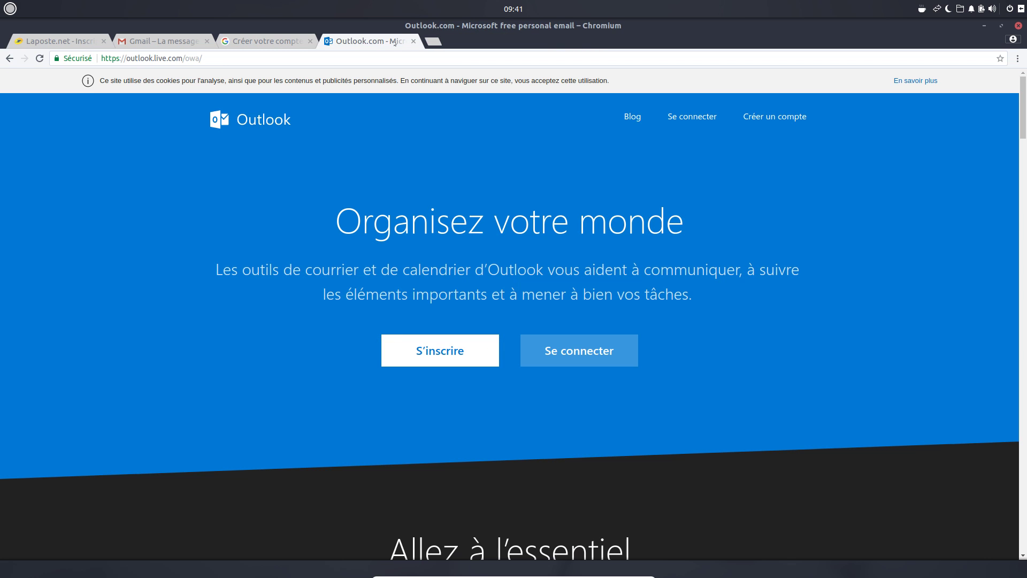
click(412, 42)
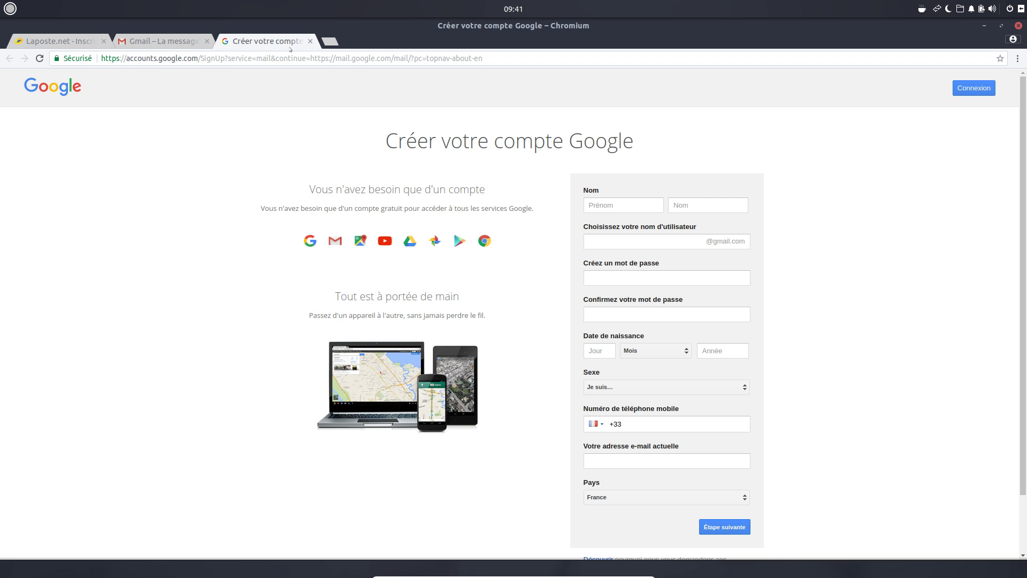
click(309, 42)
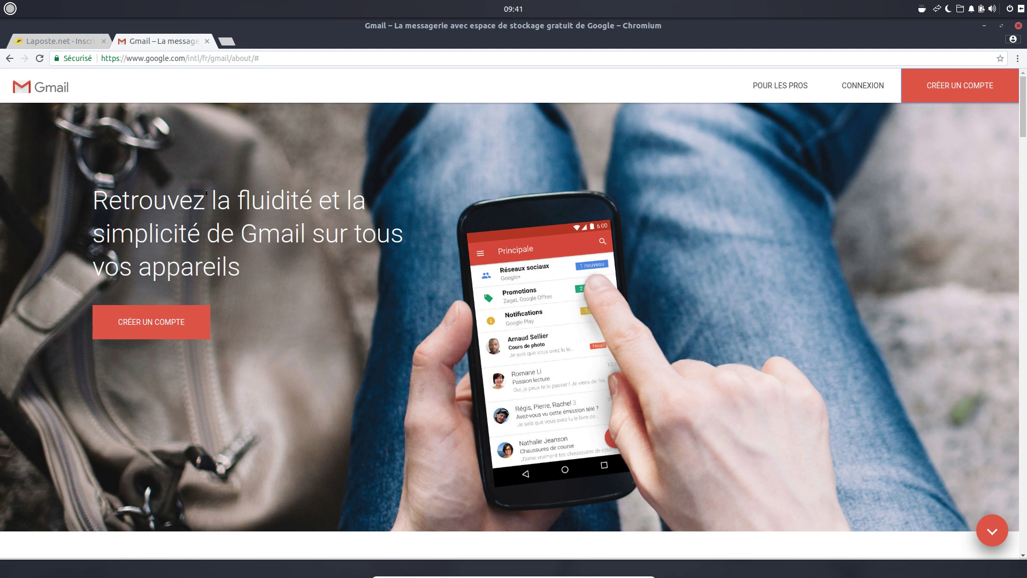
click(38, 38)
- Close the La Poste tab, reopen the Google sign-up form, and enter the first and last name
click(104, 41)
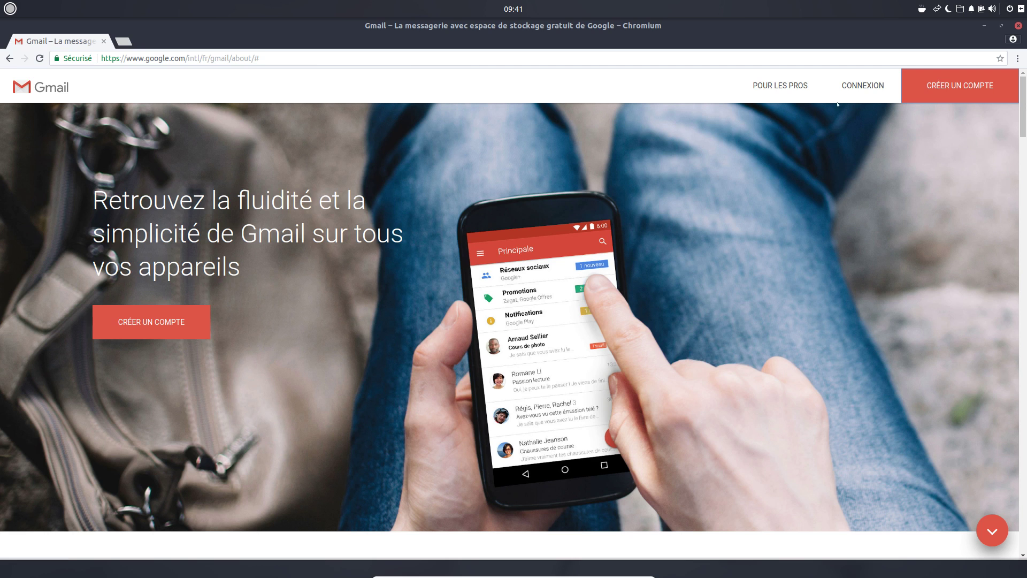
click(952, 85)
click(635, 206)
text(Formation)
key(Tab)
text(Vidéo)
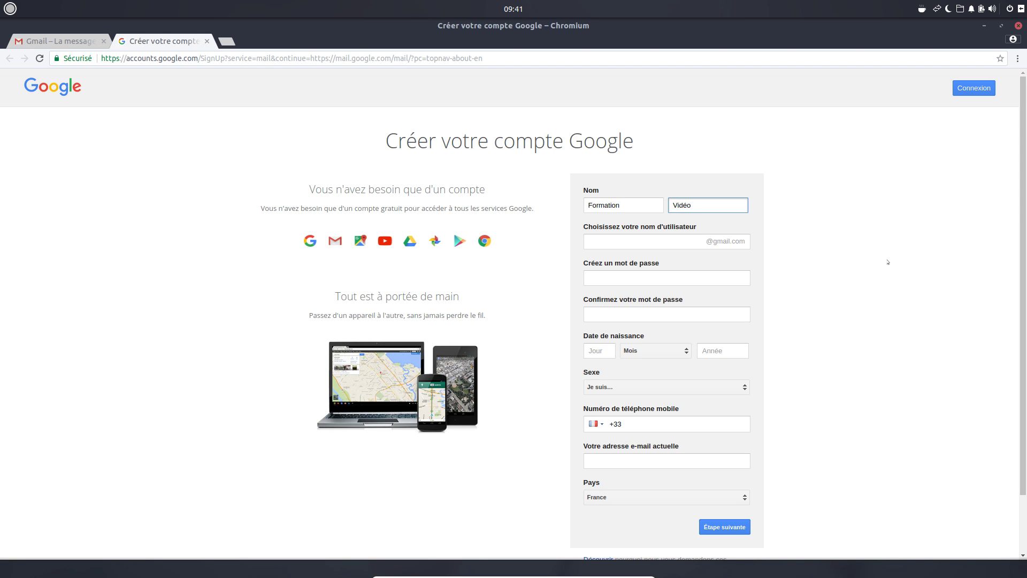
- Choose the new Gmail username for the account
click(652, 242)
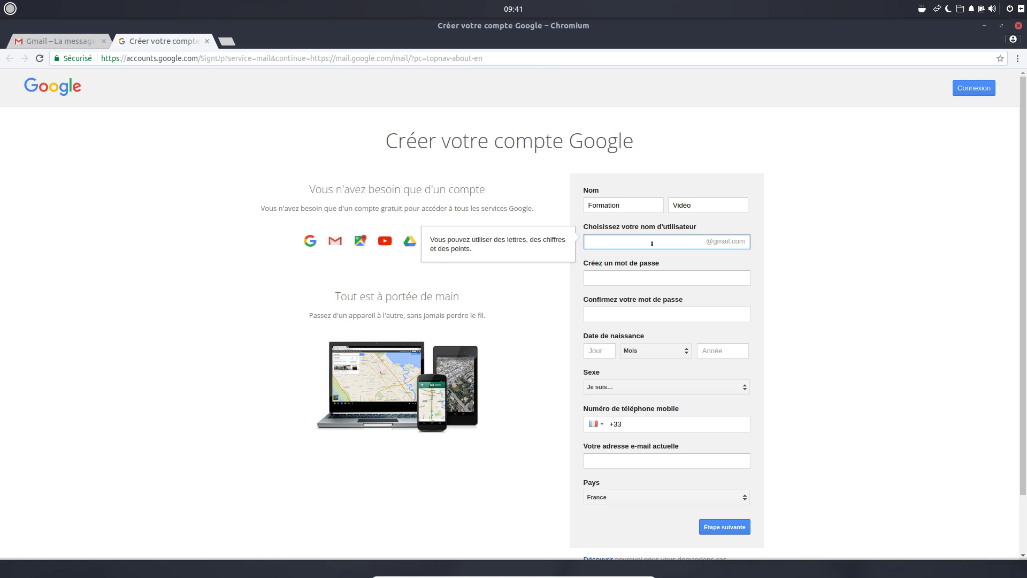
click(840, 280)
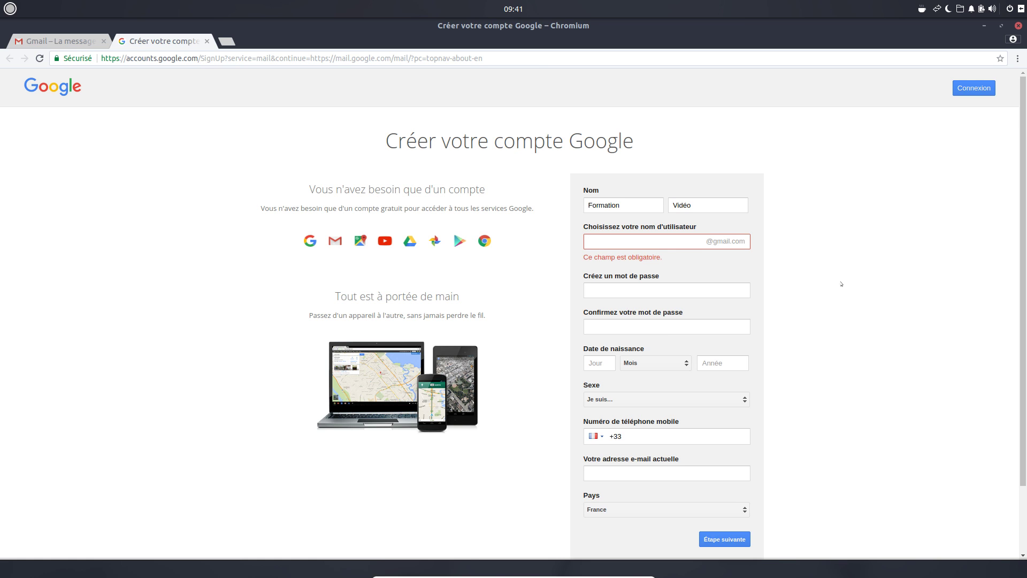
scroll(841, 284, down, 2)
click(642, 187)
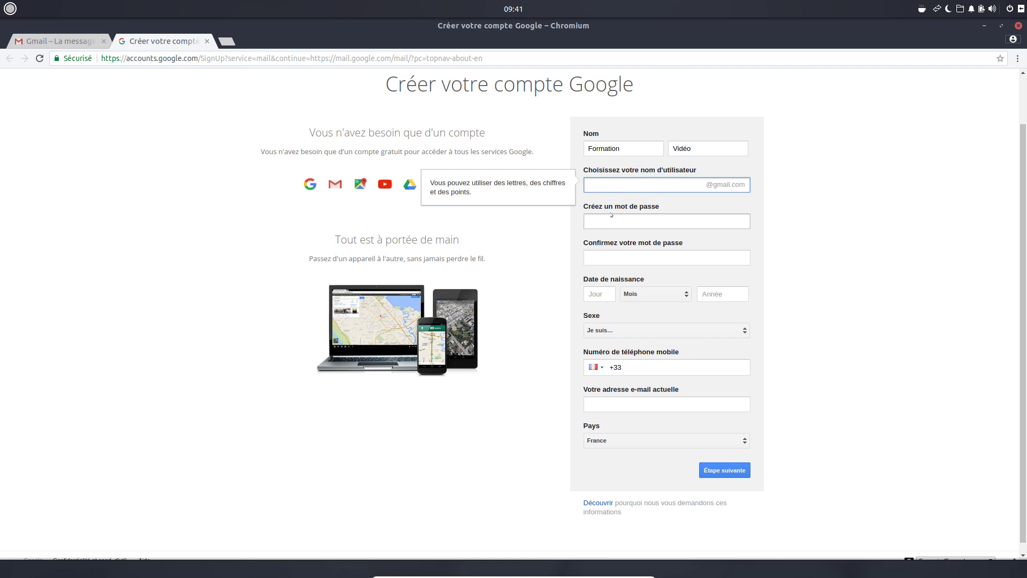
- Enter the account password and its matching confirmation
click(620, 221)
text(•••••)
key(Tab)
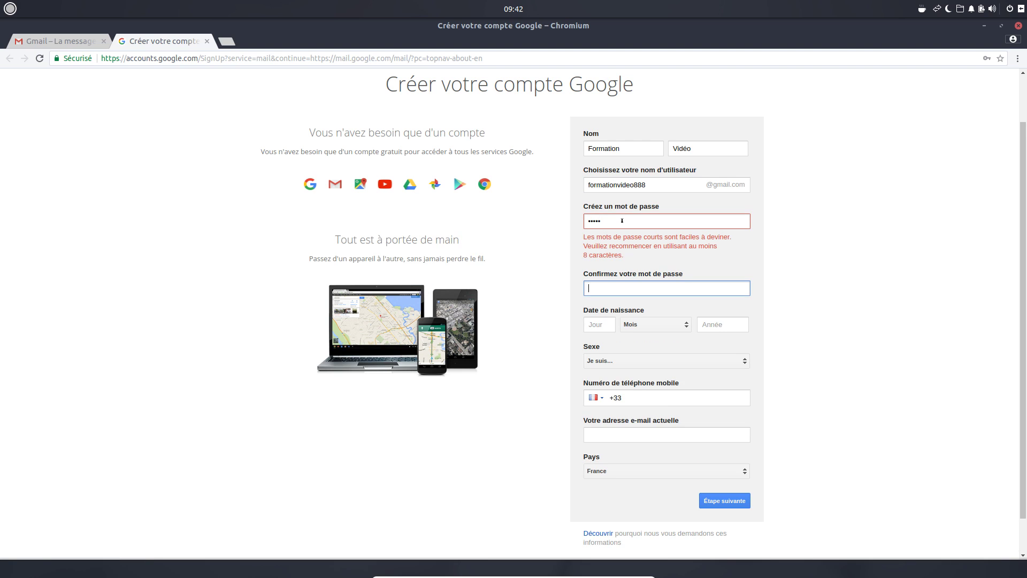
text(••••)
click(680, 202)
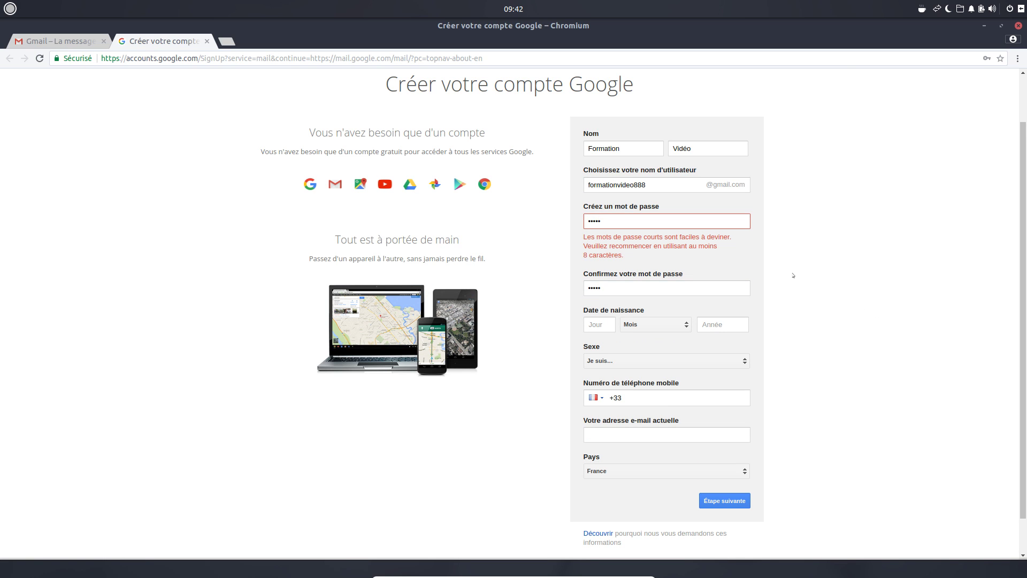
click(631, 215)
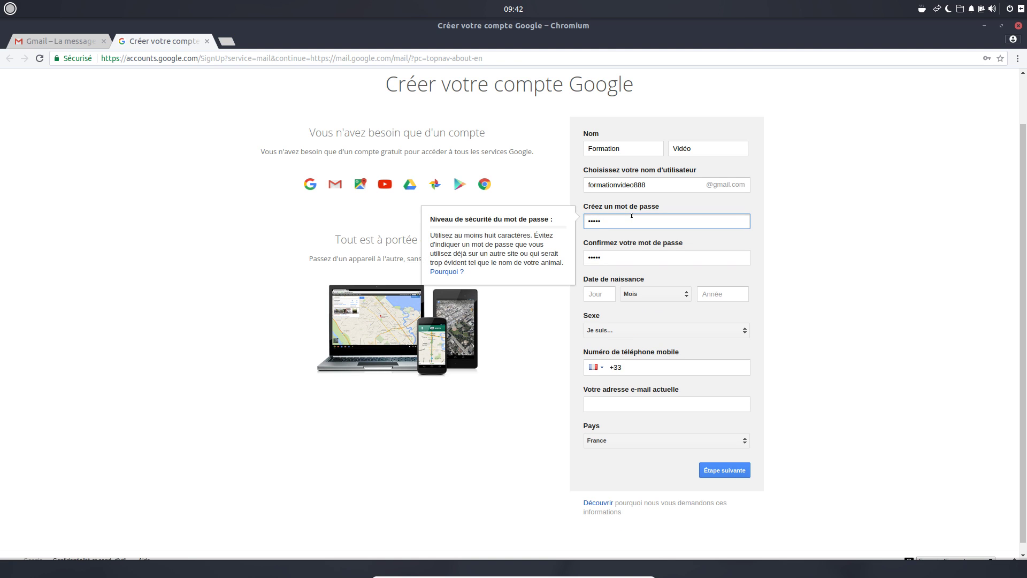
text(••••)
click(656, 247)
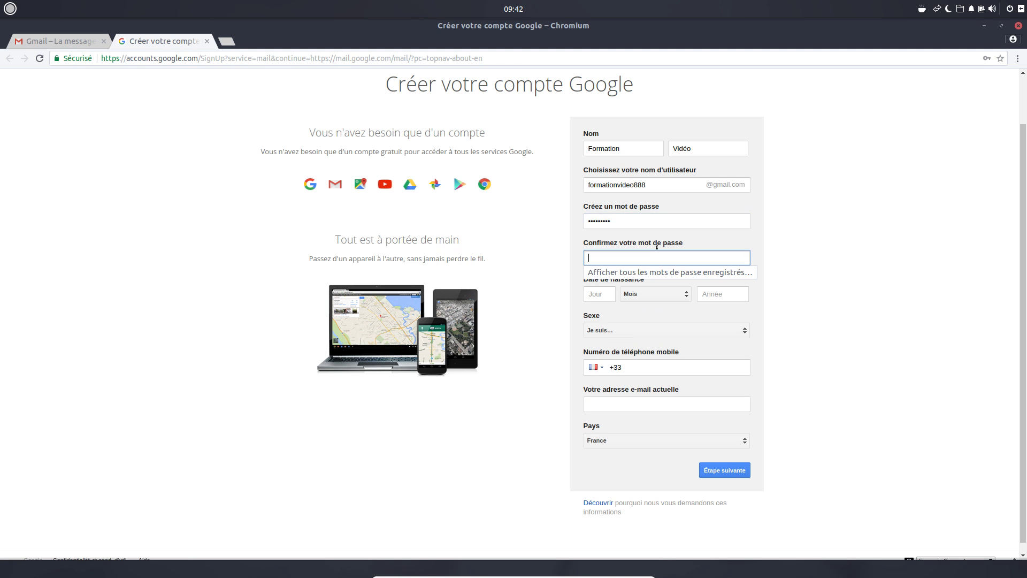
text(•••••••••)
- Set the birth date to 23 Juillet 1965 and the gender to Autre
key(Tab)
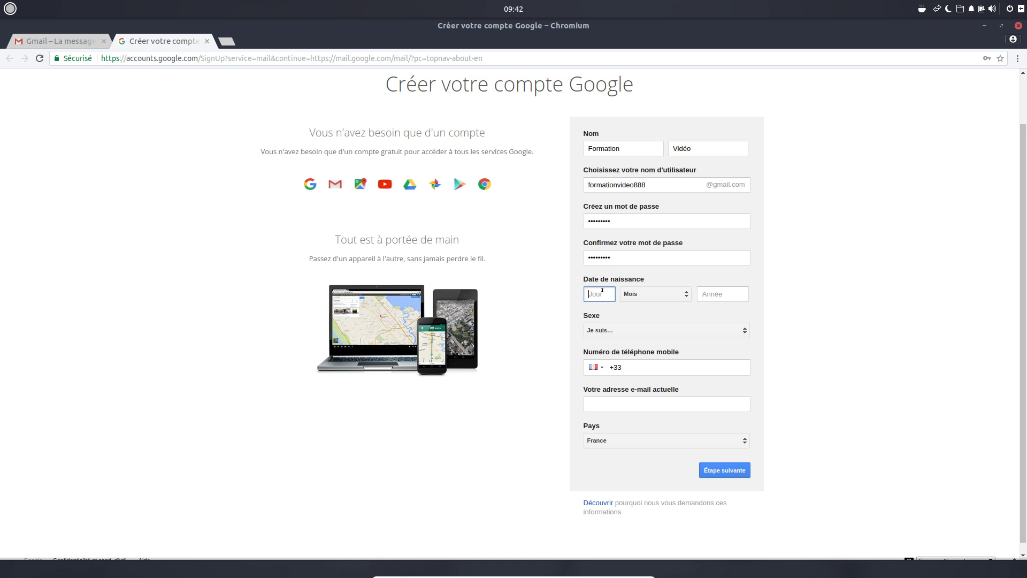
text(23)
click(655, 293)
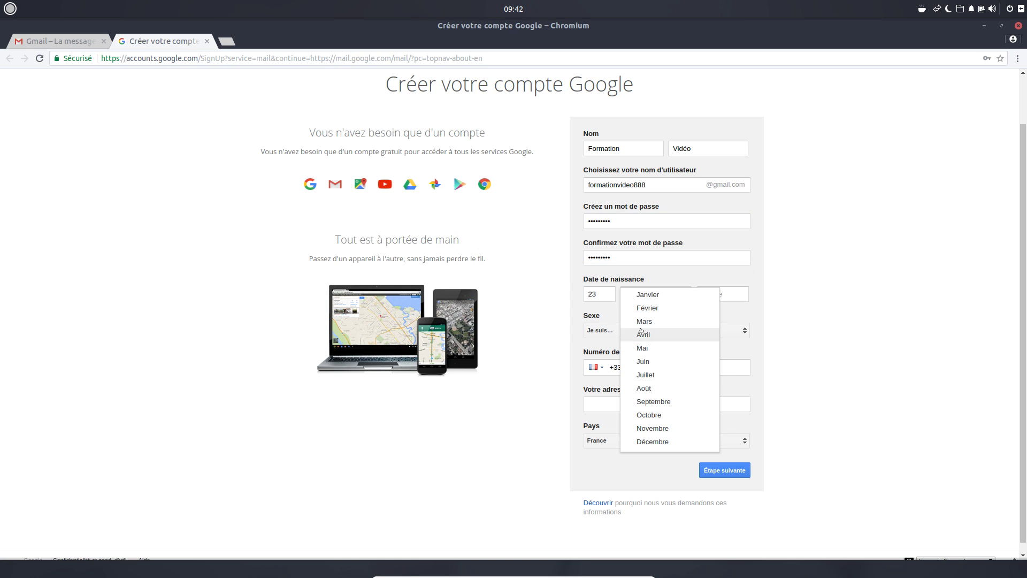
click(657, 375)
click(723, 293)
text(19)
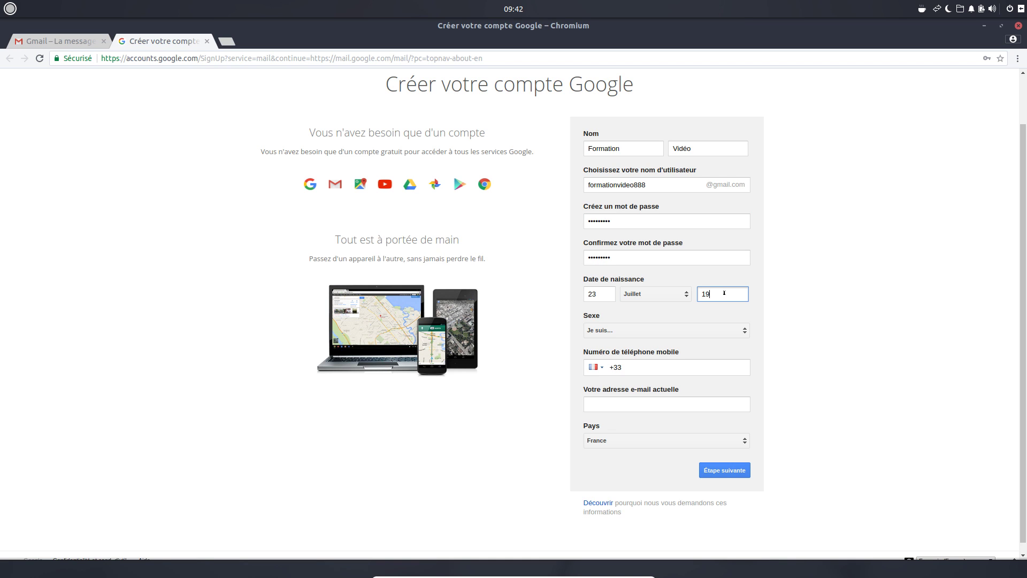
text(65)
click(641, 330)
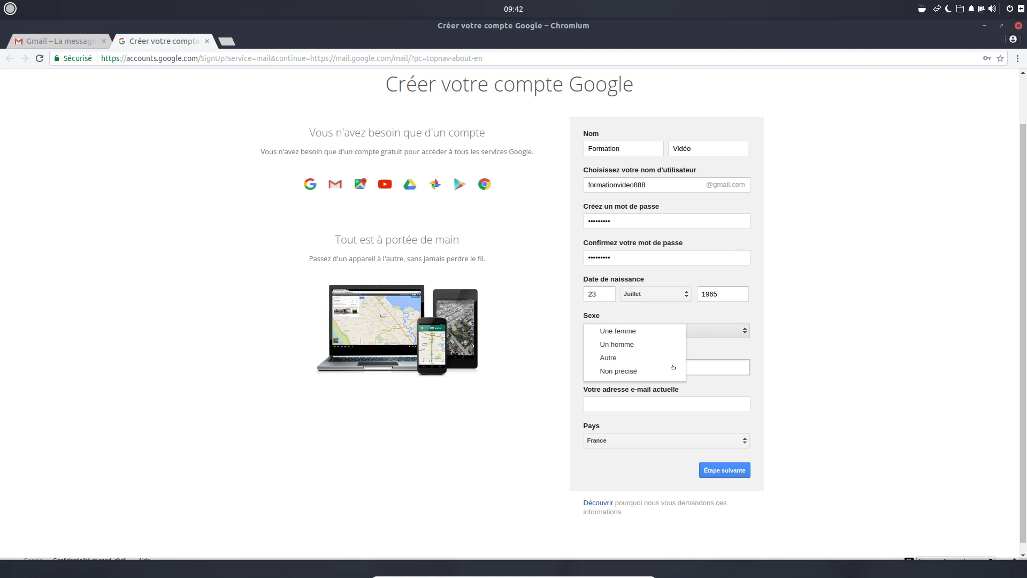
click(642, 361)
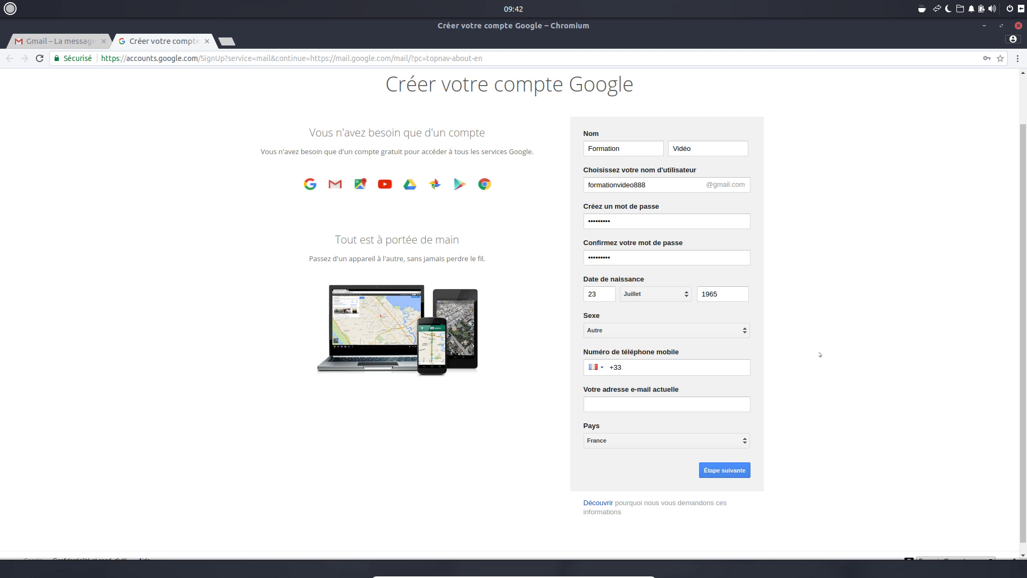
- Leave the current e-mail address empty and submit the form with Étape suivante
click(634, 404)
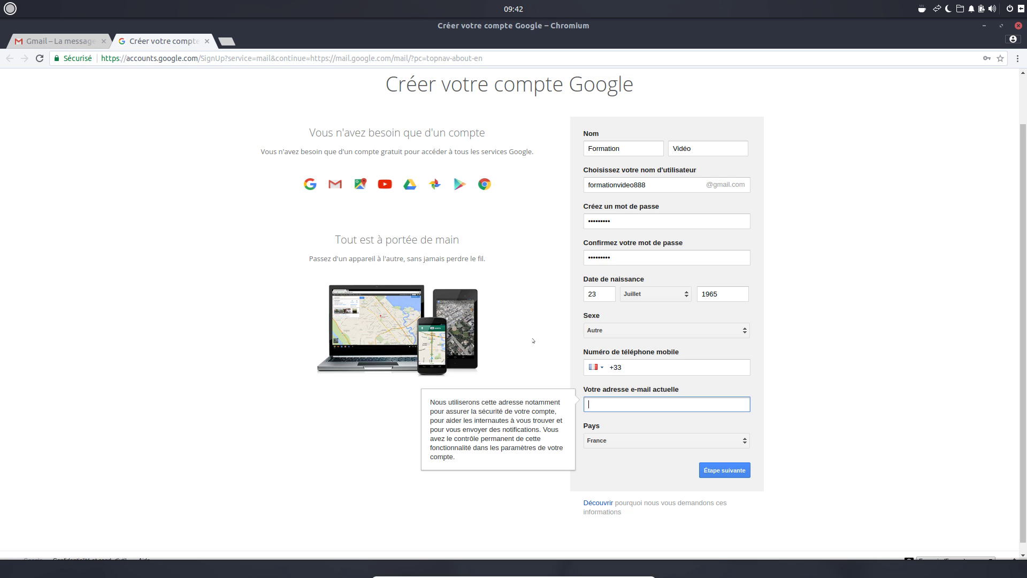
click(823, 381)
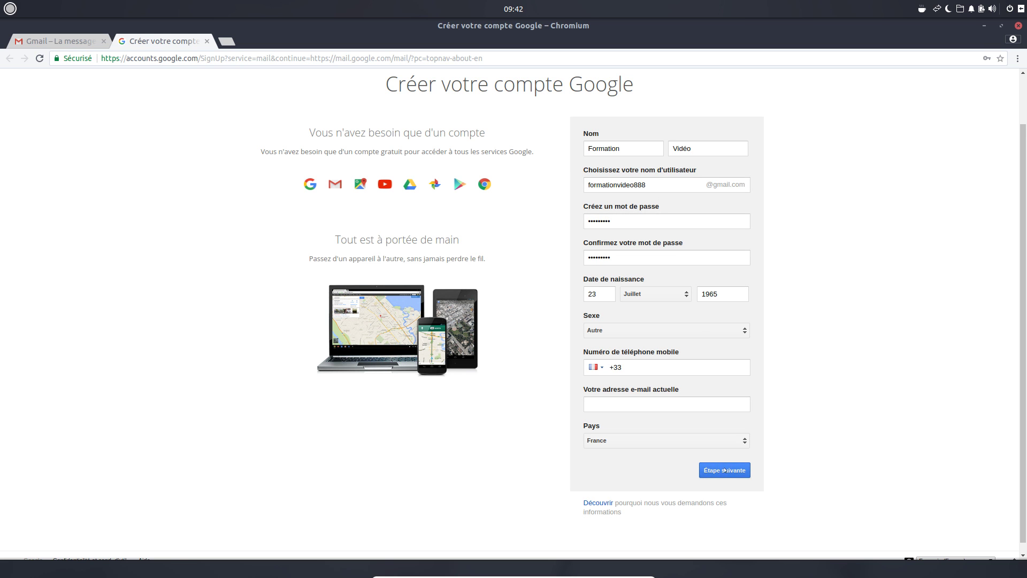
click(739, 464)
- Read through the Règles de confidentialité and accept them with J'ACCEPTE
scroll(514, 455, down, 7)
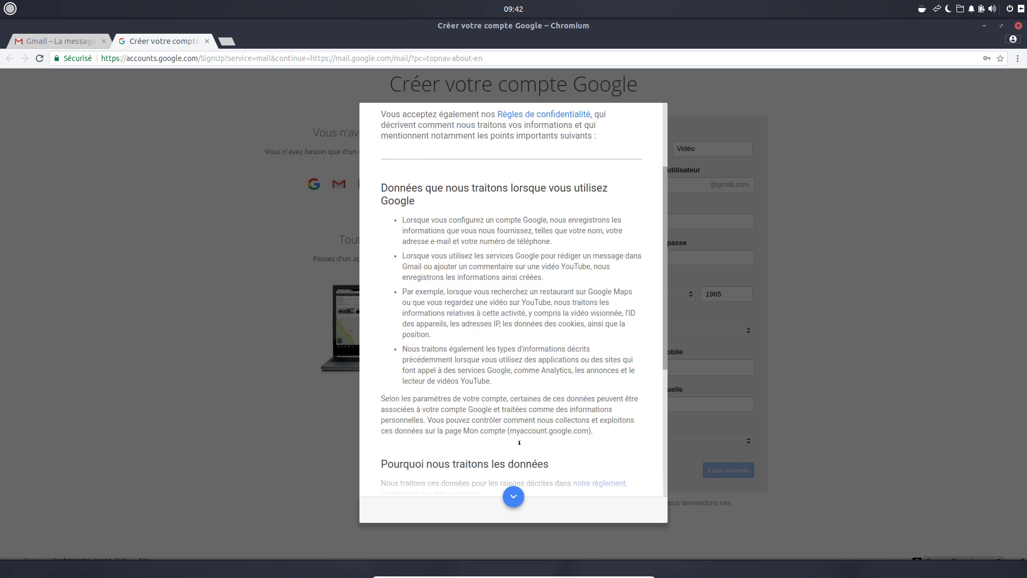
scroll(528, 354, up, 6)
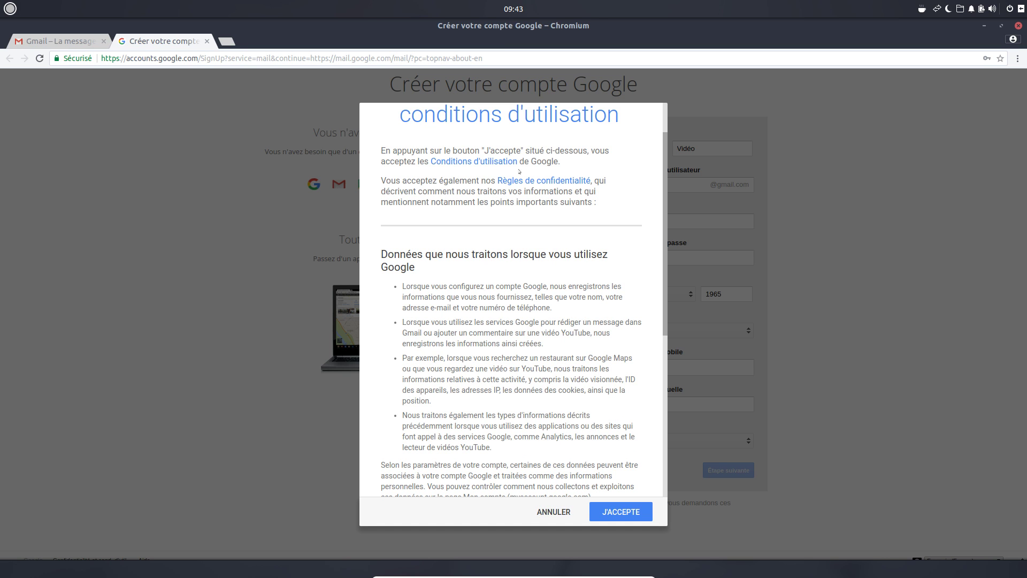
scroll(503, 343, down, 6)
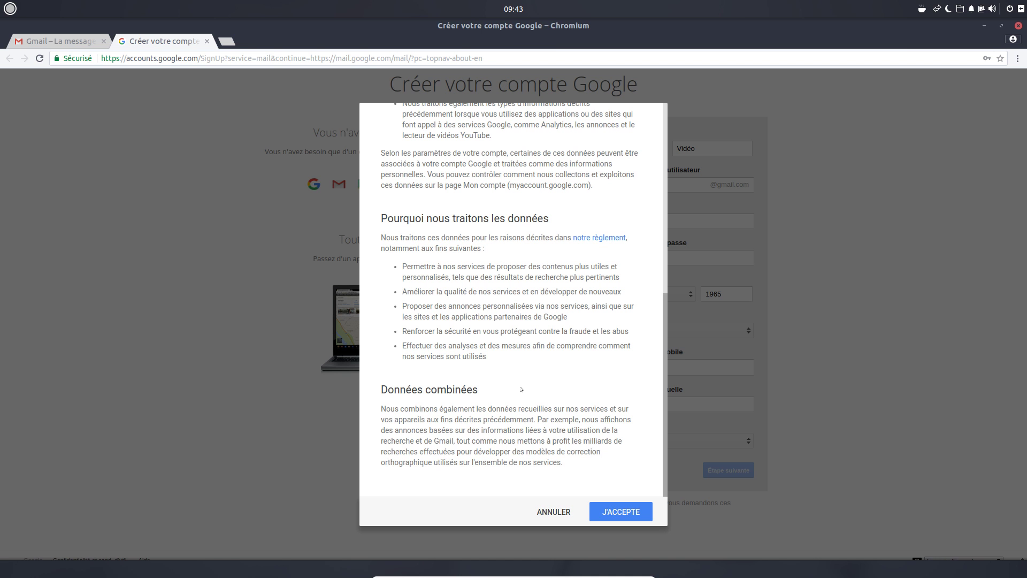
scroll(518, 390, up, 7)
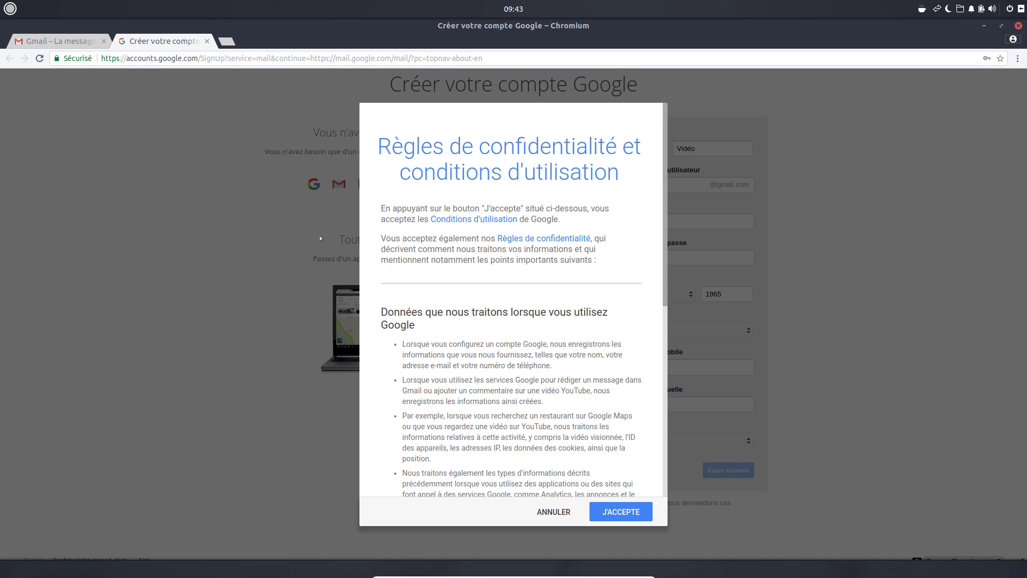
scroll(570, 378, down, 10)
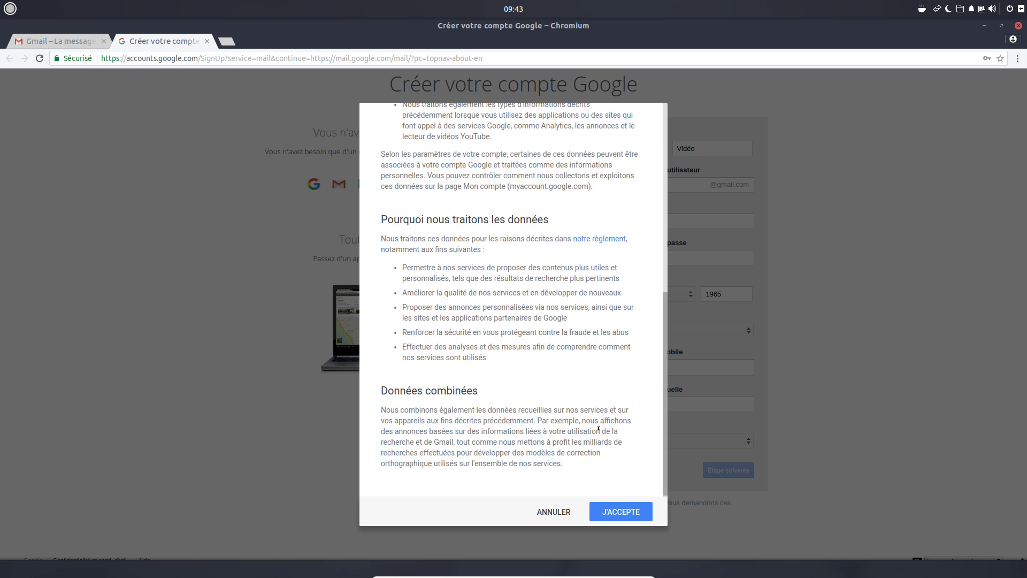
scroll(600, 373, up, 6)
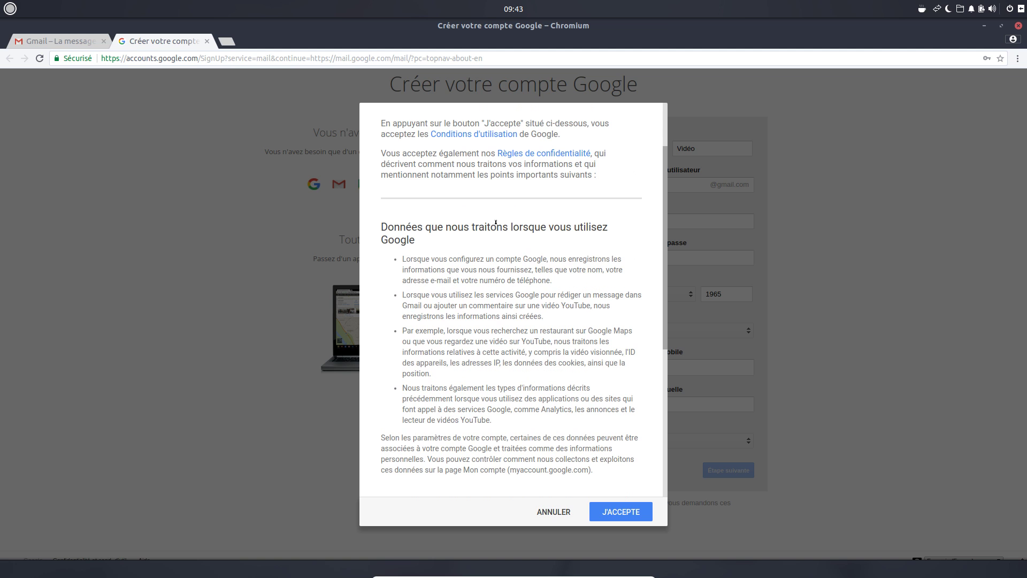
scroll(515, 407, down, 8)
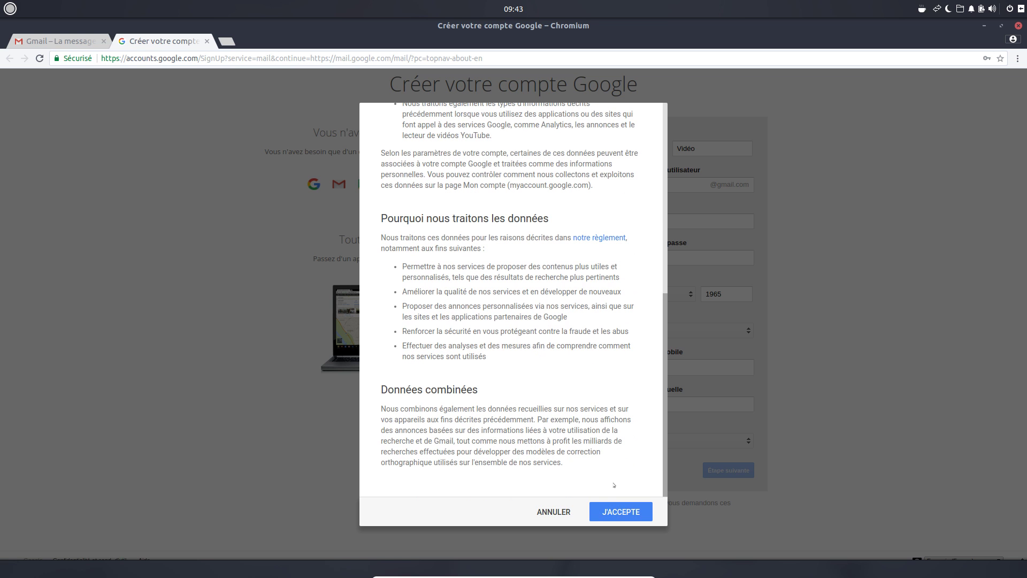
click(616, 510)
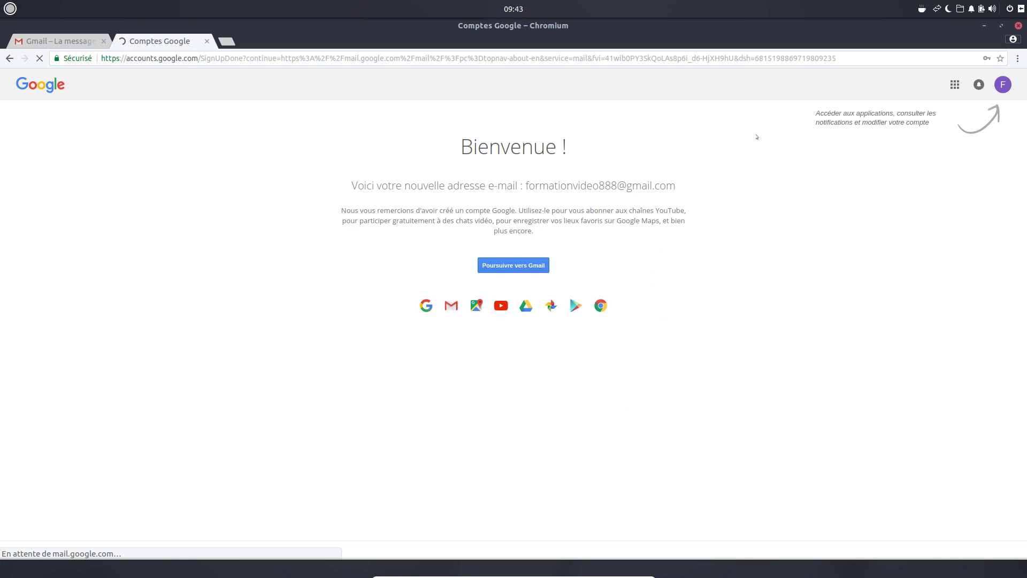
- Check the avatar summary, close the Comptes Google tab, and sign in via CONNEXION on Gmail
click(1002, 84)
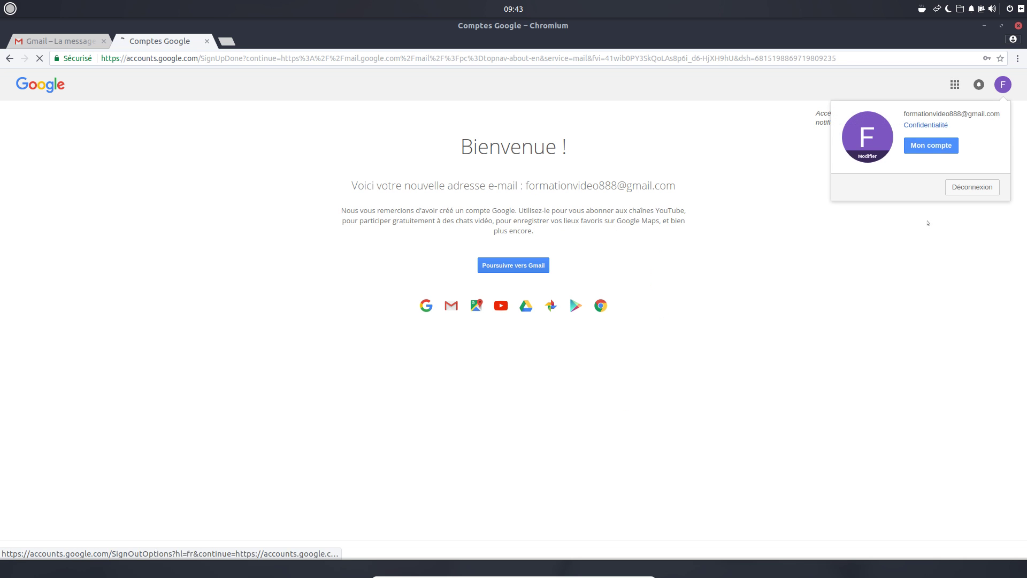
click(827, 234)
click(206, 42)
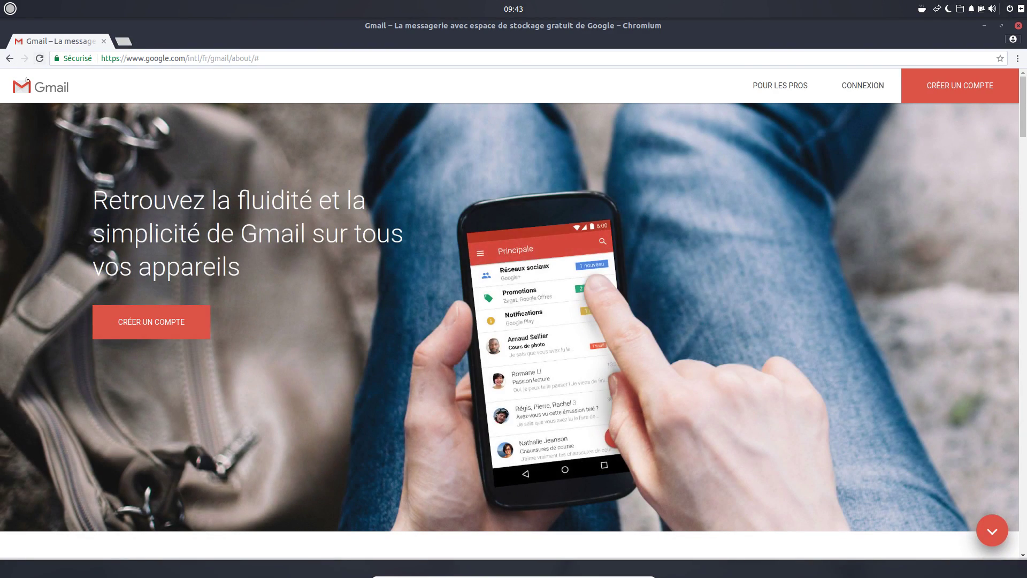
click(39, 59)
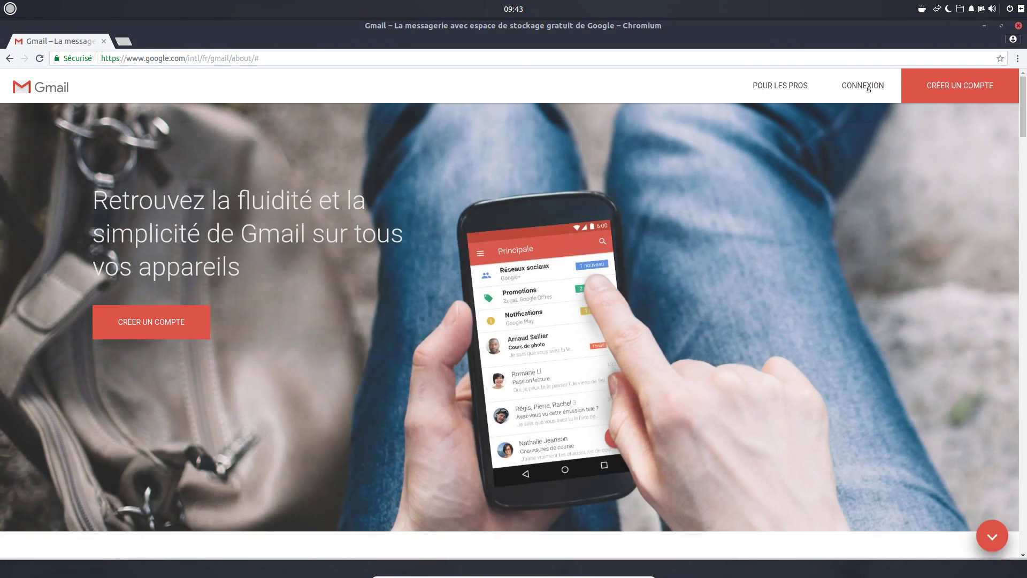
click(869, 88)
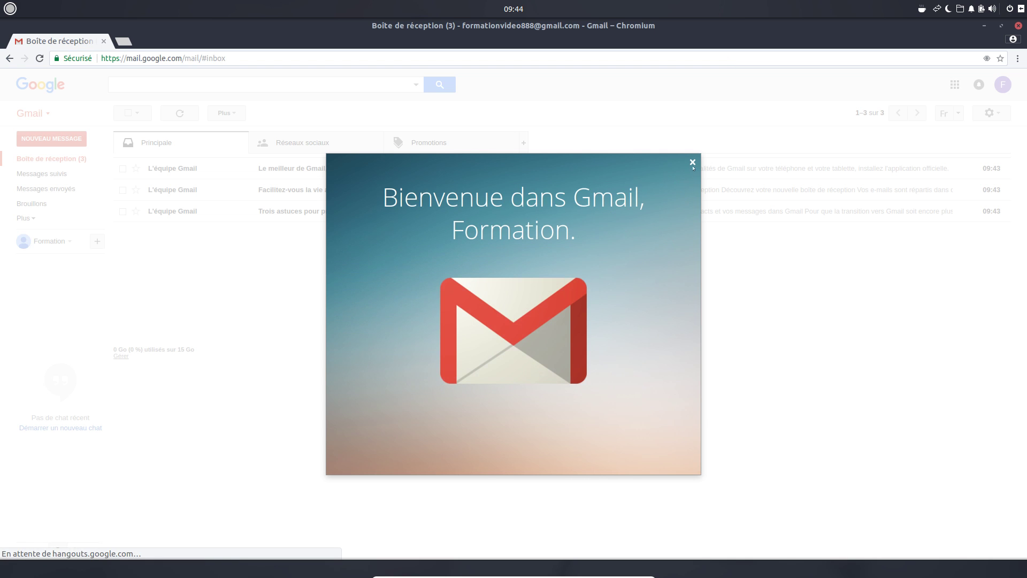
- Delete the three Gmail welcome messages and glance at the Réseaux sociaux and Promotions categories
click(692, 161)
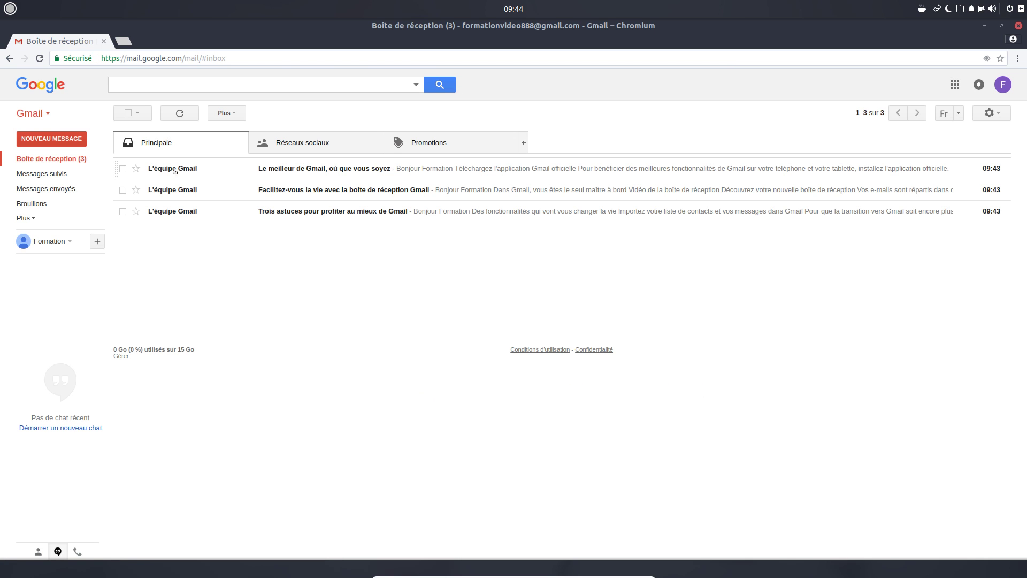
click(128, 113)
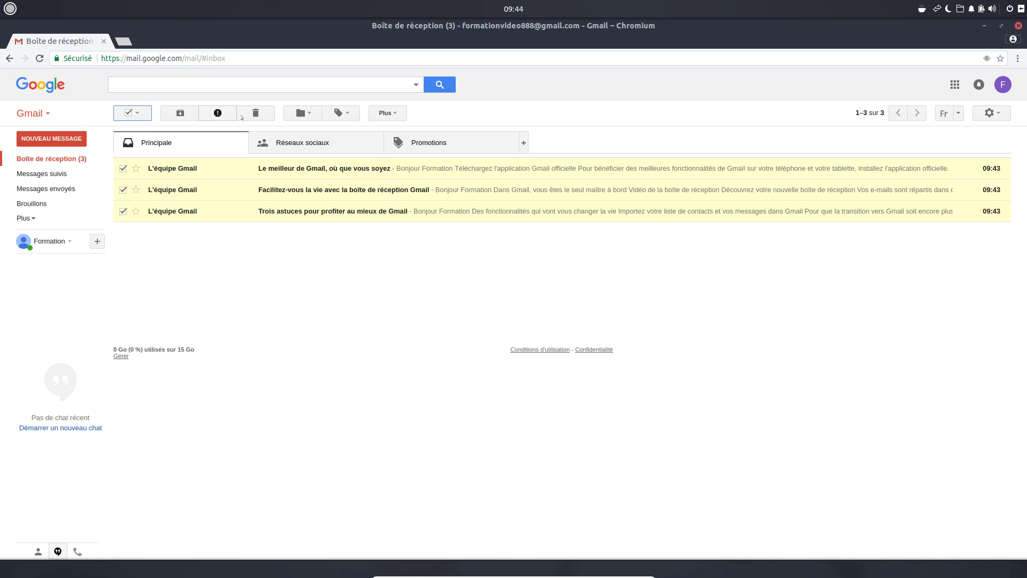
click(256, 113)
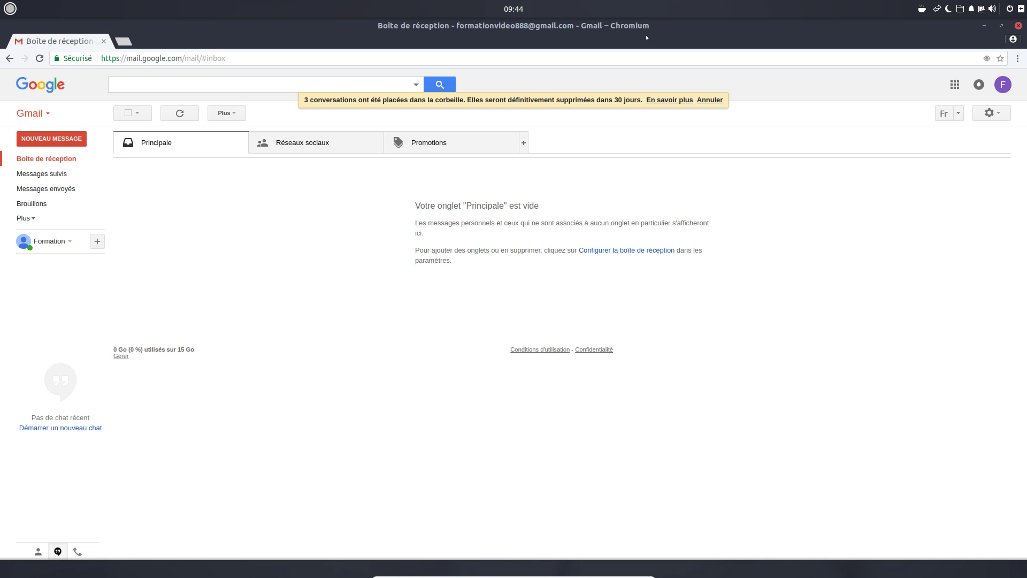
click(289, 144)
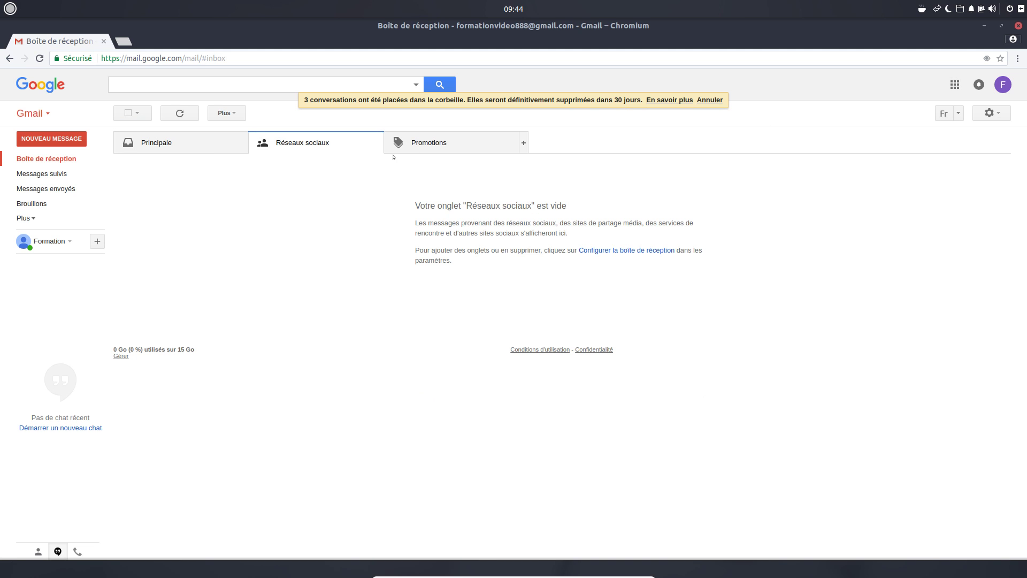
click(428, 143)
click(169, 143)
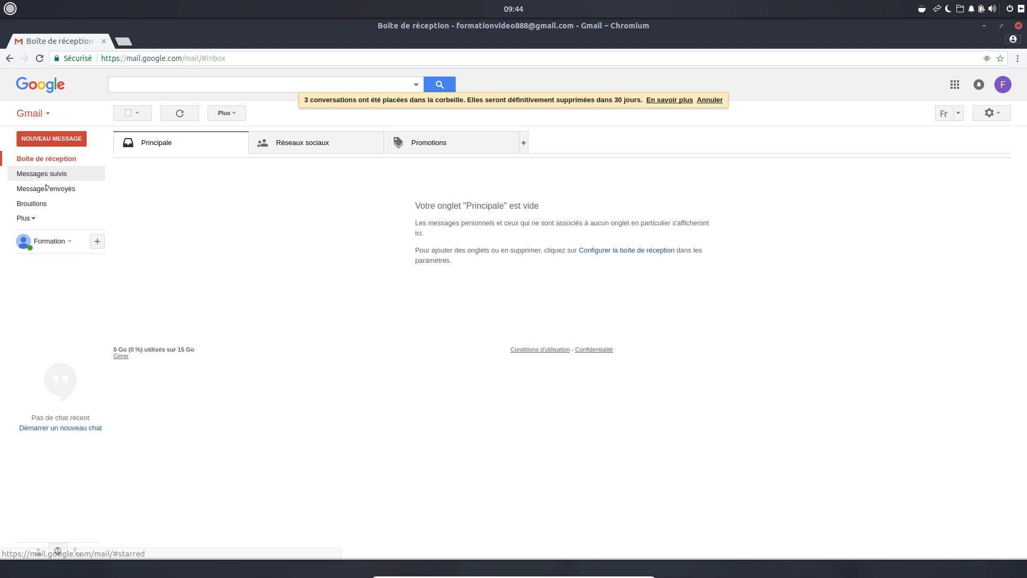
- Browse the Sent, Drafts and other extra Gmail folders, then return to Boîte de réception
click(26, 218)
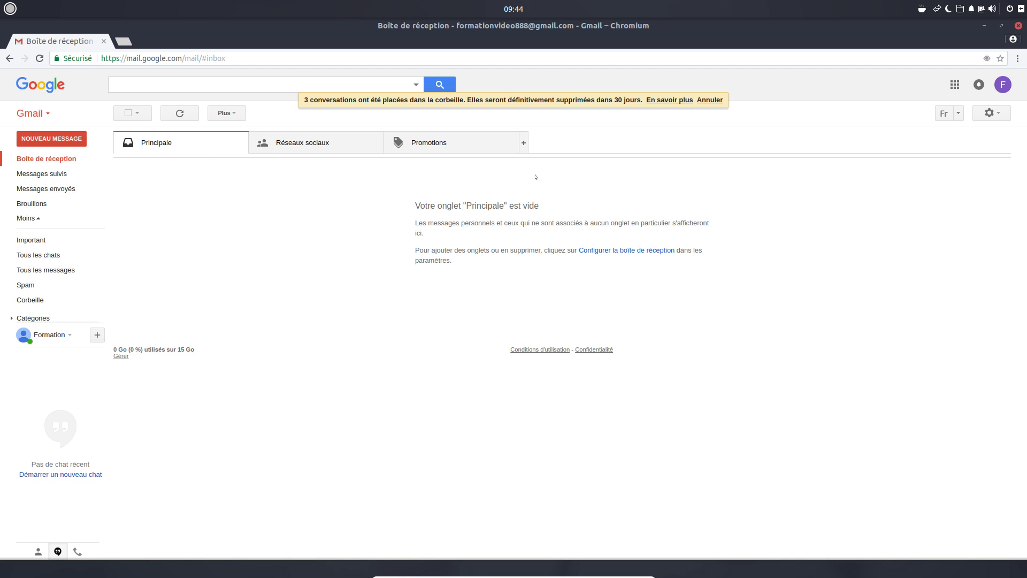
click(48, 189)
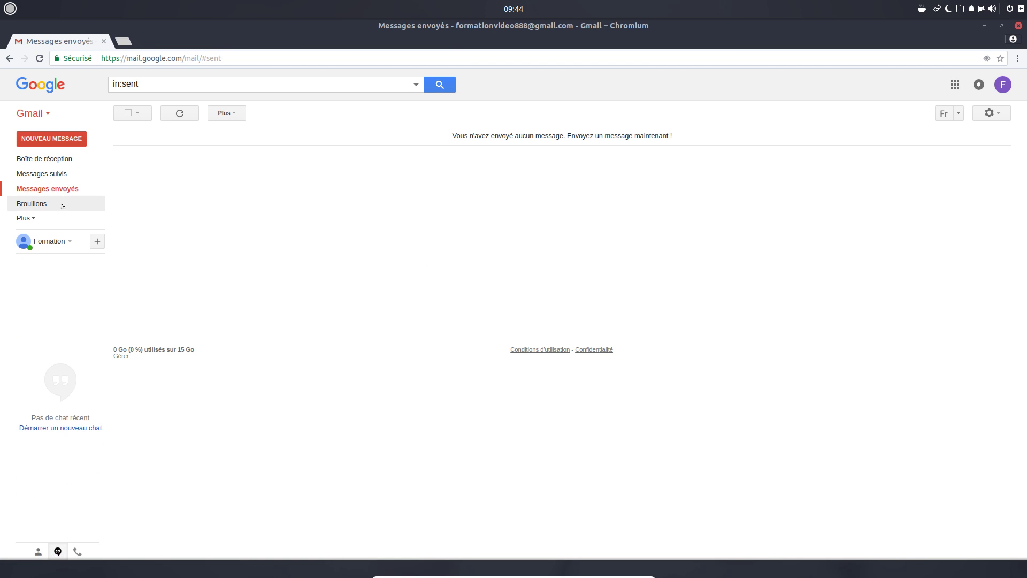
click(32, 208)
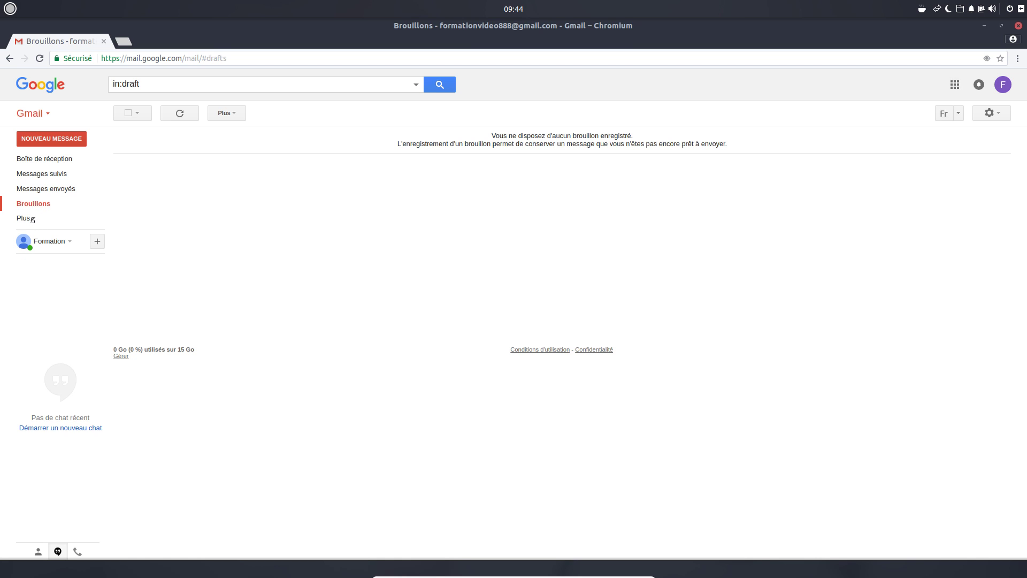
click(32, 218)
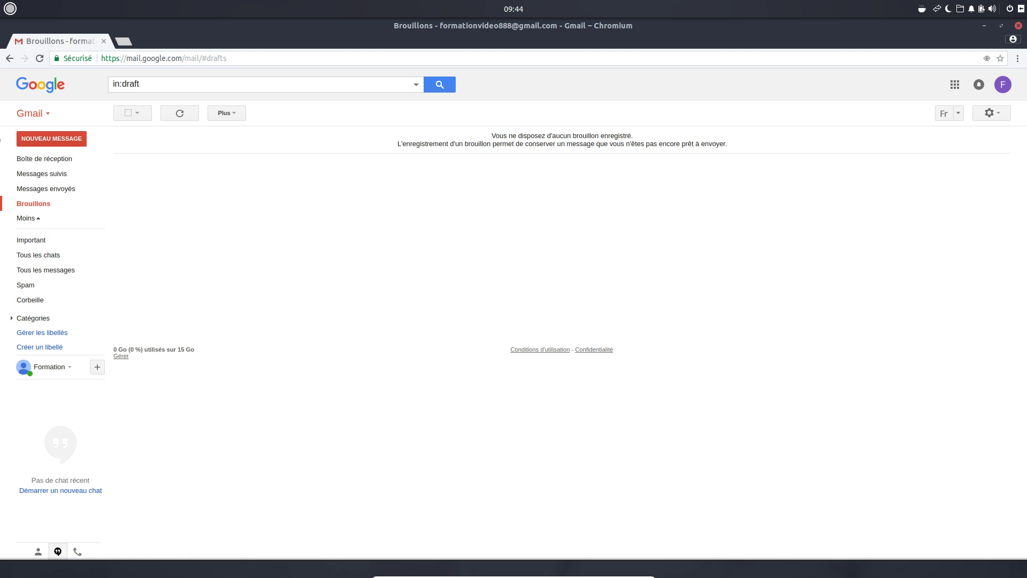
click(45, 158)
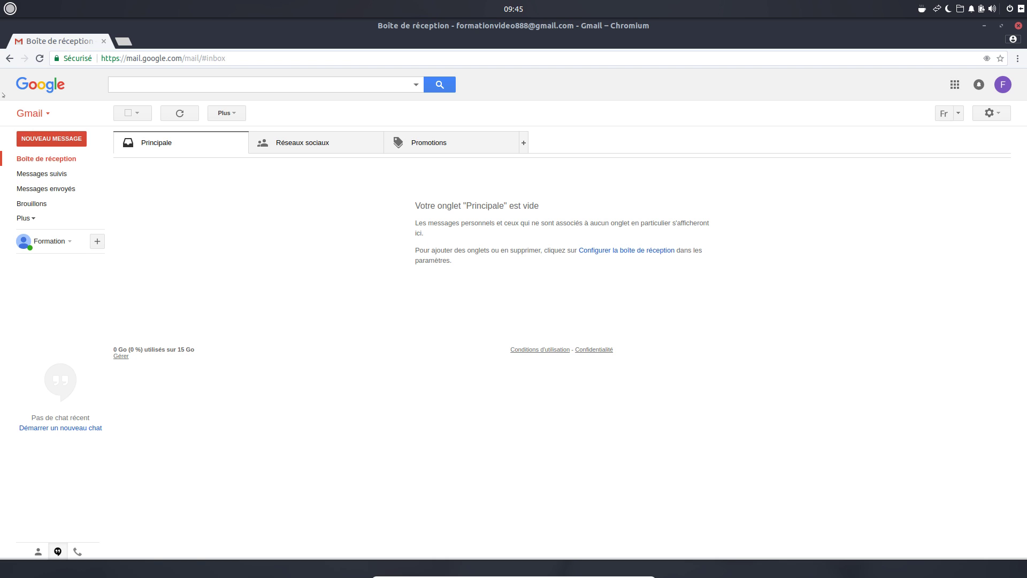
- Compose a message to the account's own address, subject 'Coucou !', body 'Hello, je m'envoie un e-mail :D'
click(60, 141)
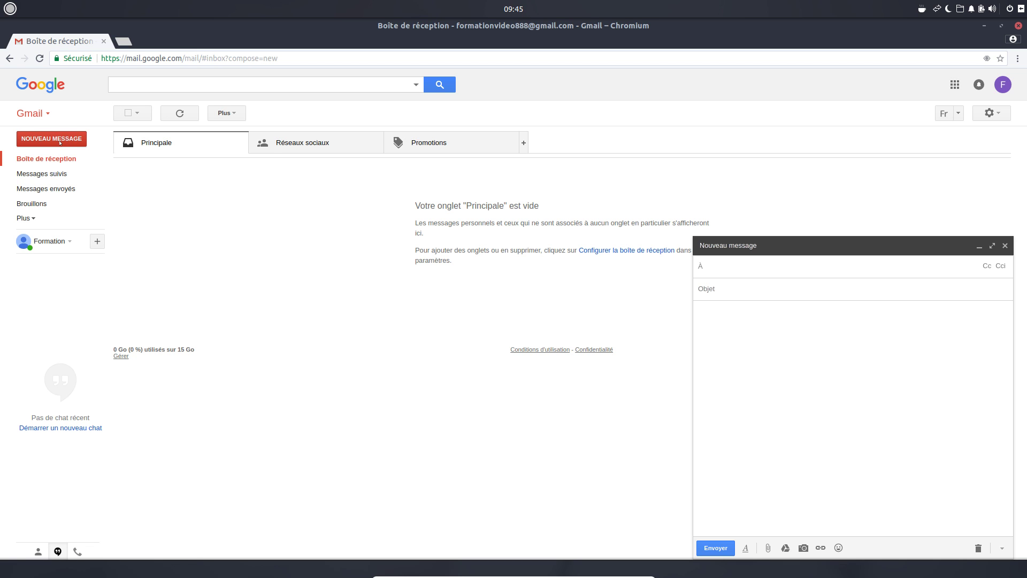
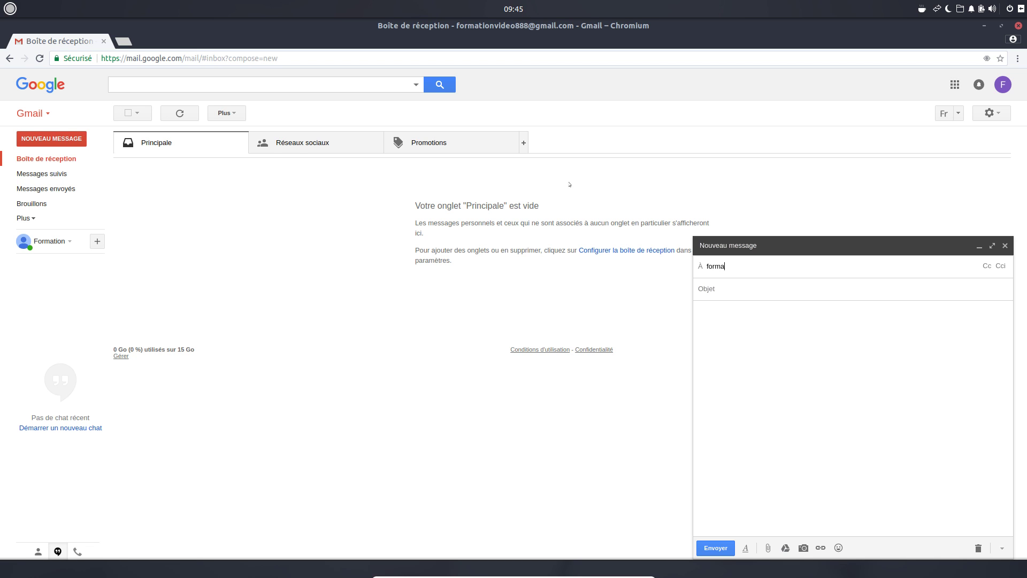
key(Return)
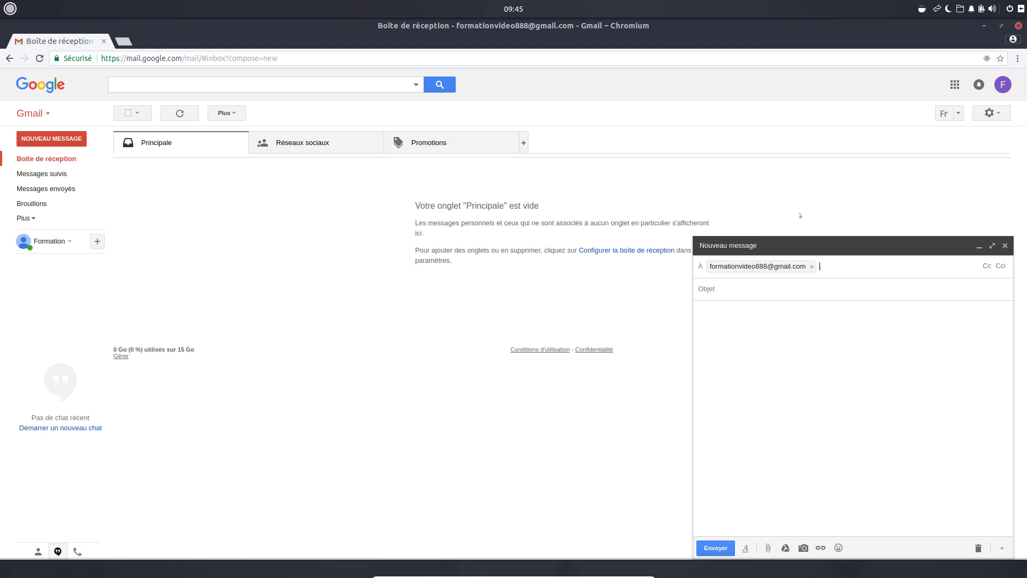
text(Coucou !)
click(775, 332)
text(Hello, je t)
key(BackSpace)
text(m'envoie un e-mail :D !)
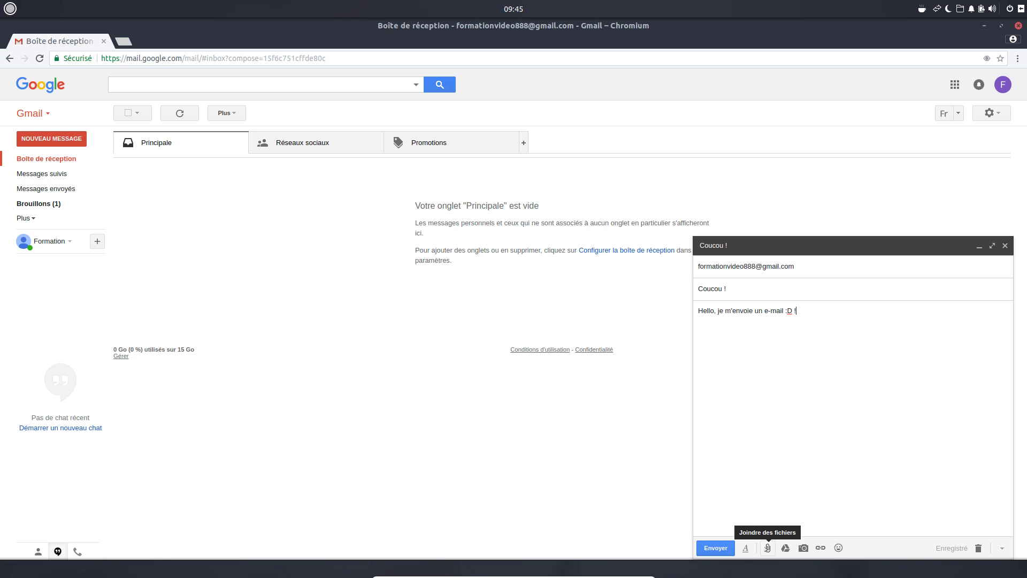
- Attach Travail.zip from the Documents folder and send the 'Coucou !' message
click(767, 547)
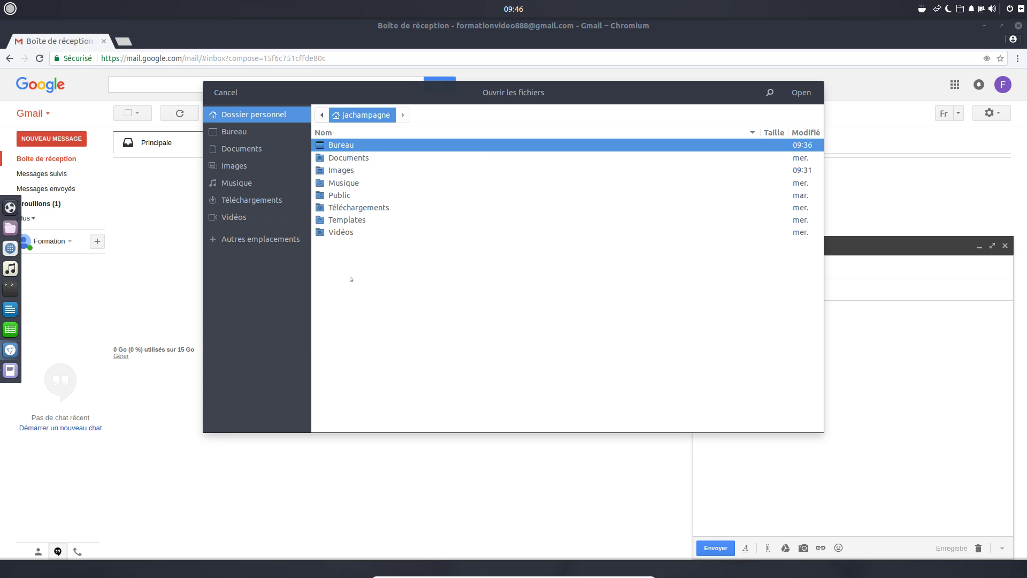
double_click(356, 158)
click(348, 169)
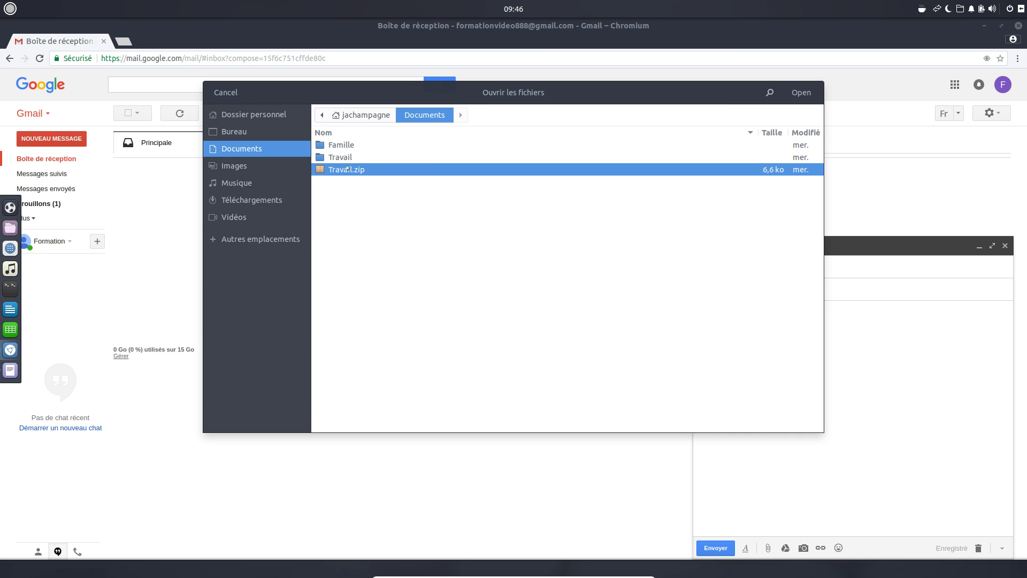
click(800, 93)
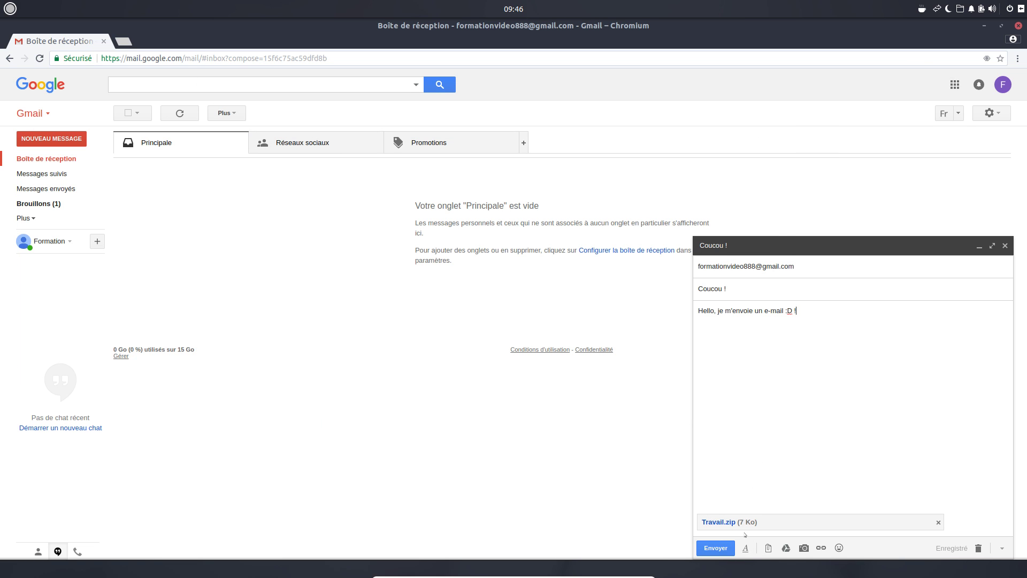
click(716, 547)
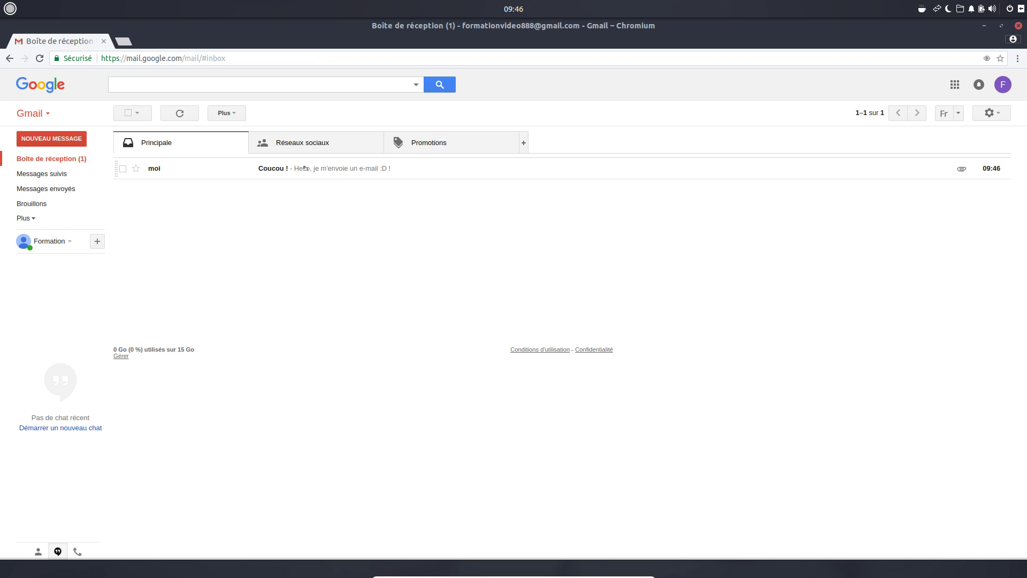
- Open the received 'Coucou !' email to check its Travail.zip attachment, then close the Chromium window
click(336, 169)
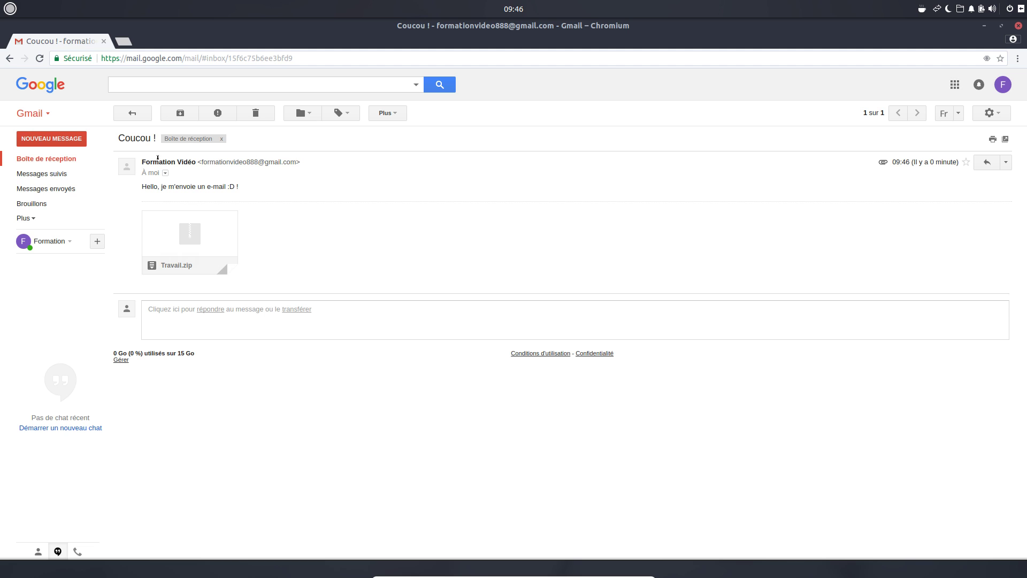
mouse_move(201, 159)
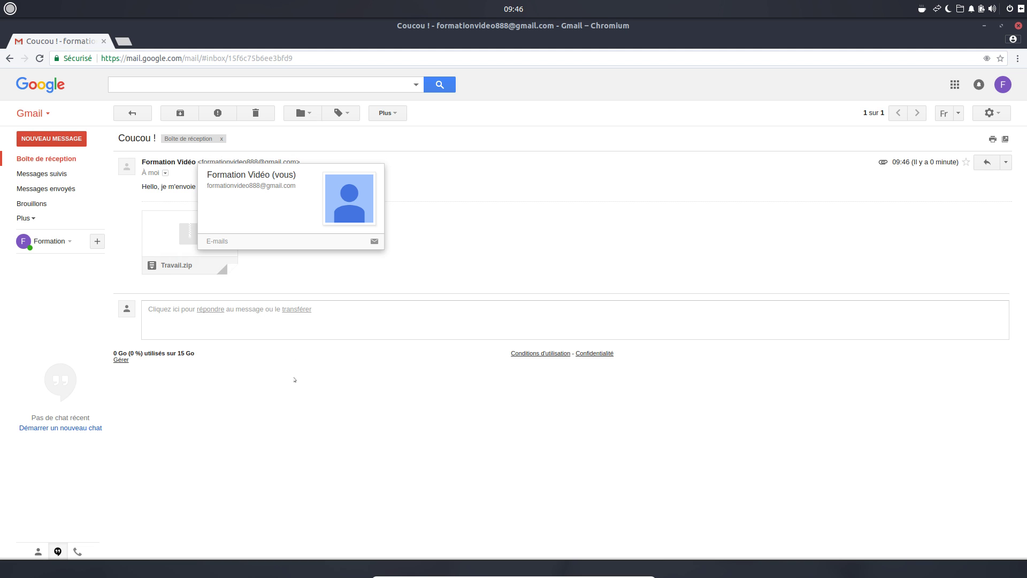
mouse_move(173, 242)
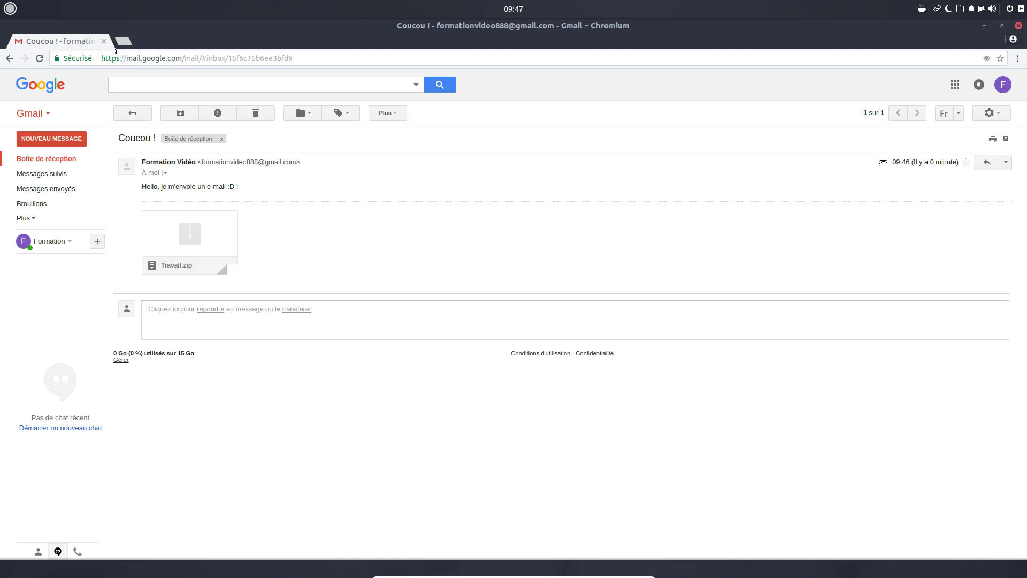
click(103, 41)
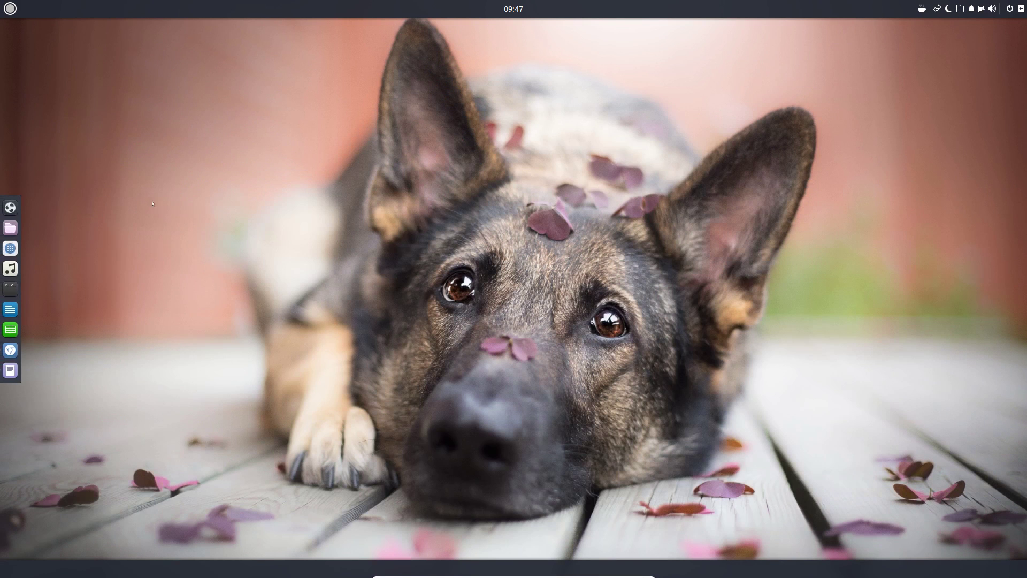
- Start Geary Email from the Internet category of the Budgie menu
click(11, 8)
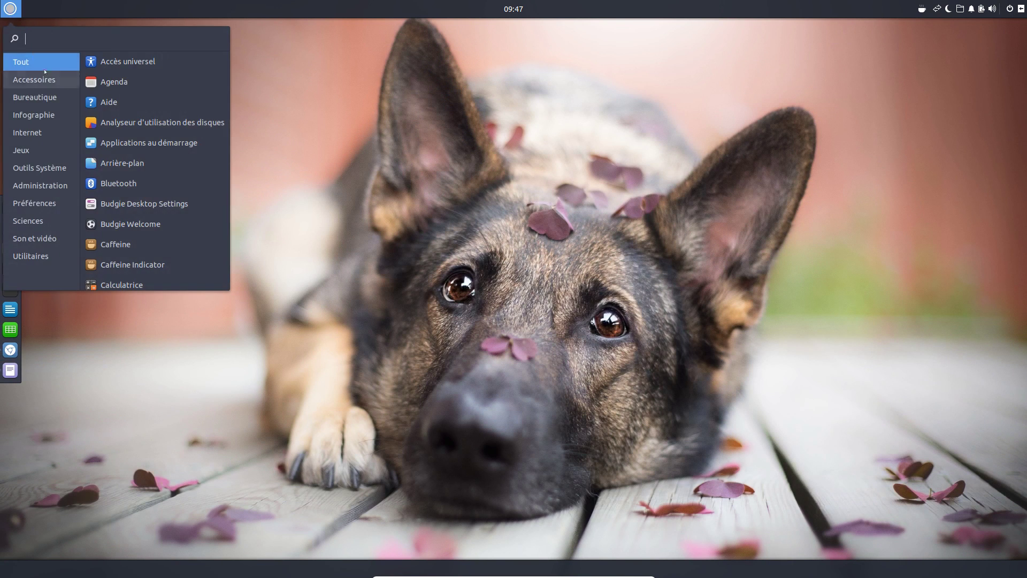
click(41, 132)
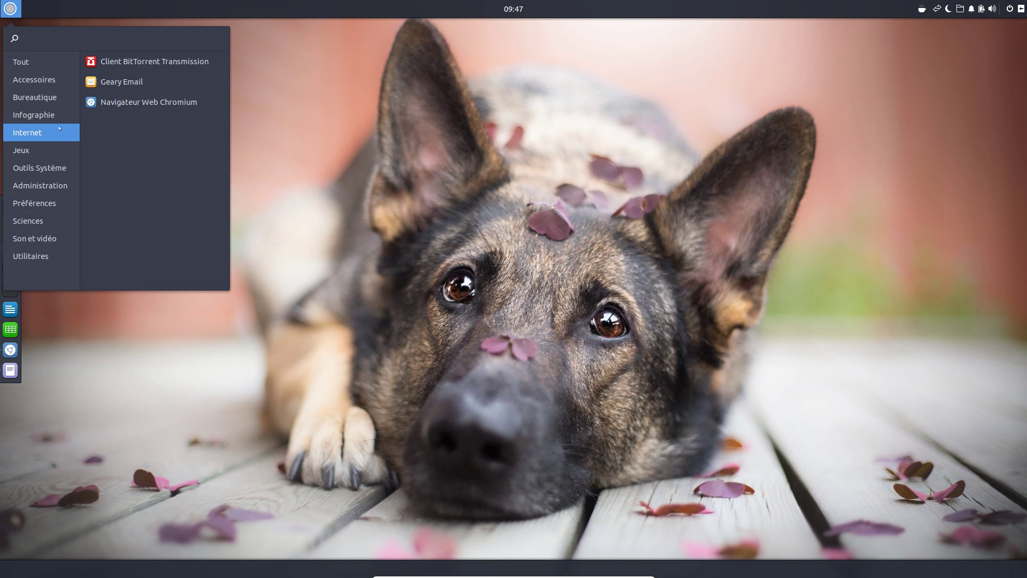
click(115, 83)
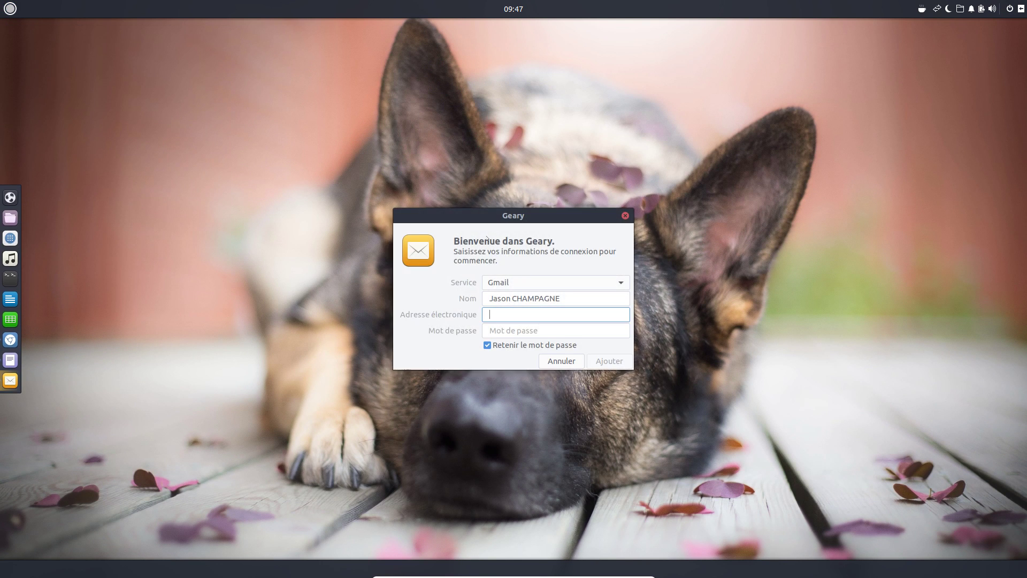
- Try the custom mail server option, then set the account service back to Gmail
drag(506, 216, 496, 205)
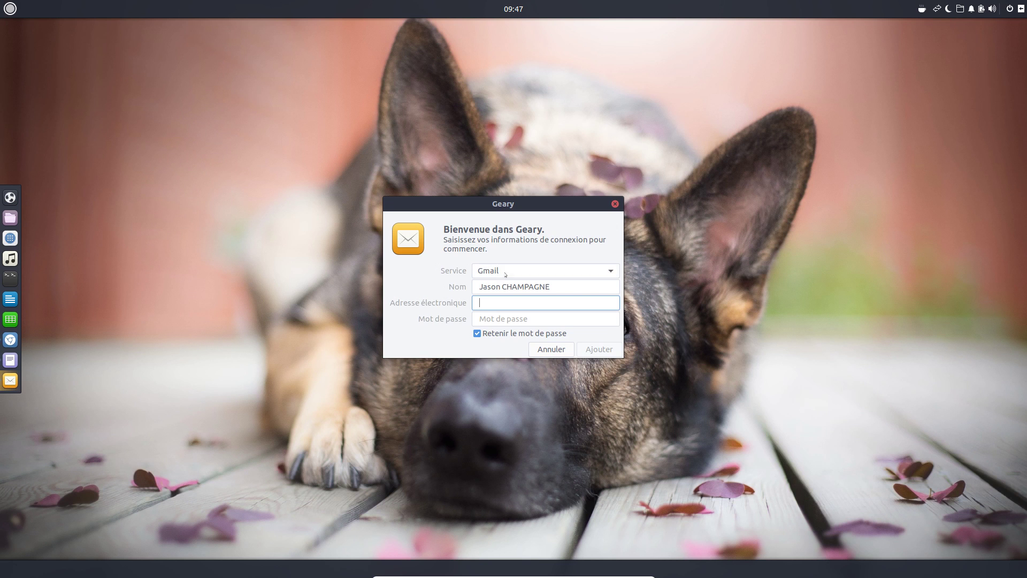
click(612, 272)
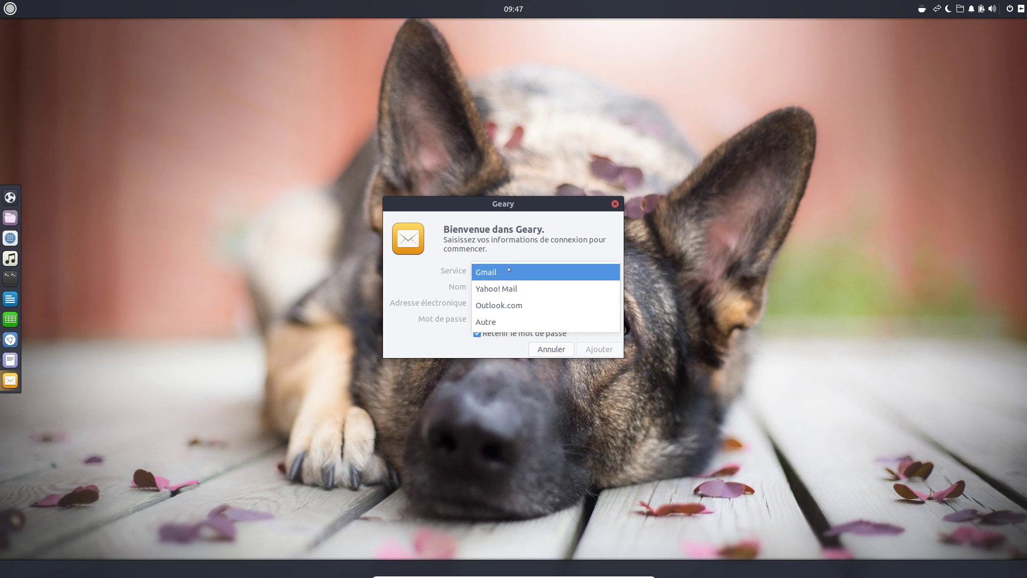
click(506, 321)
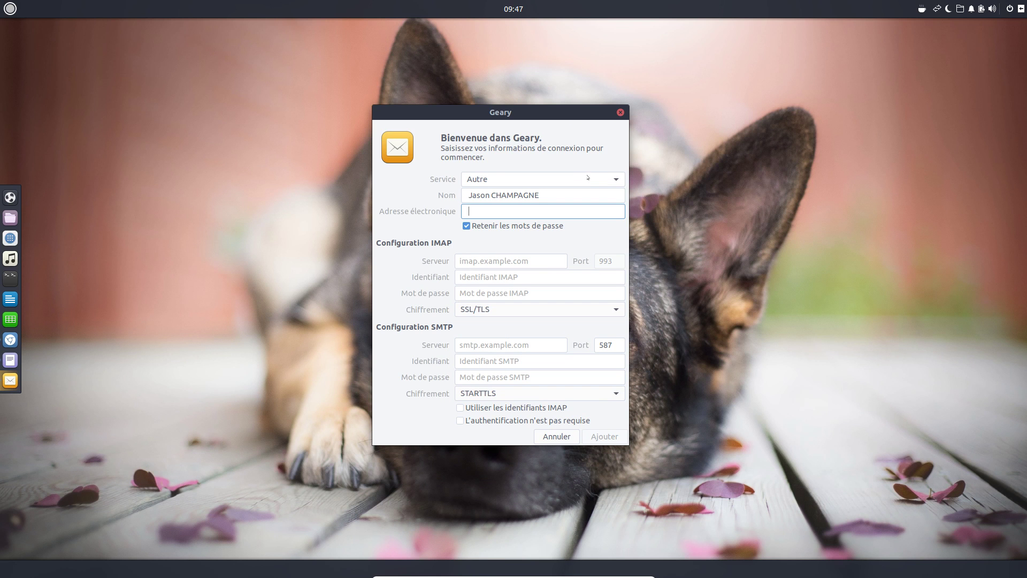
click(615, 179)
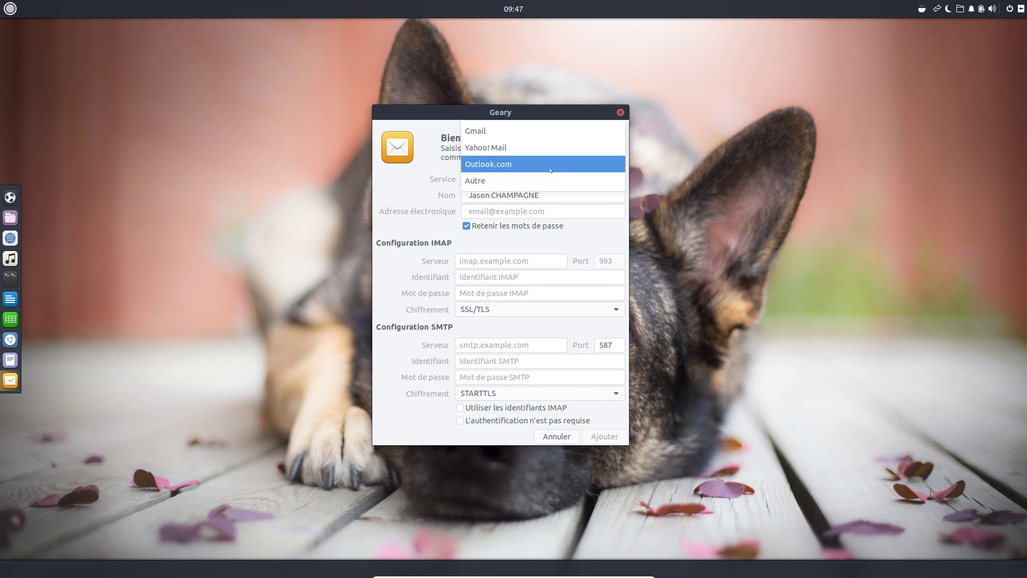
click(546, 131)
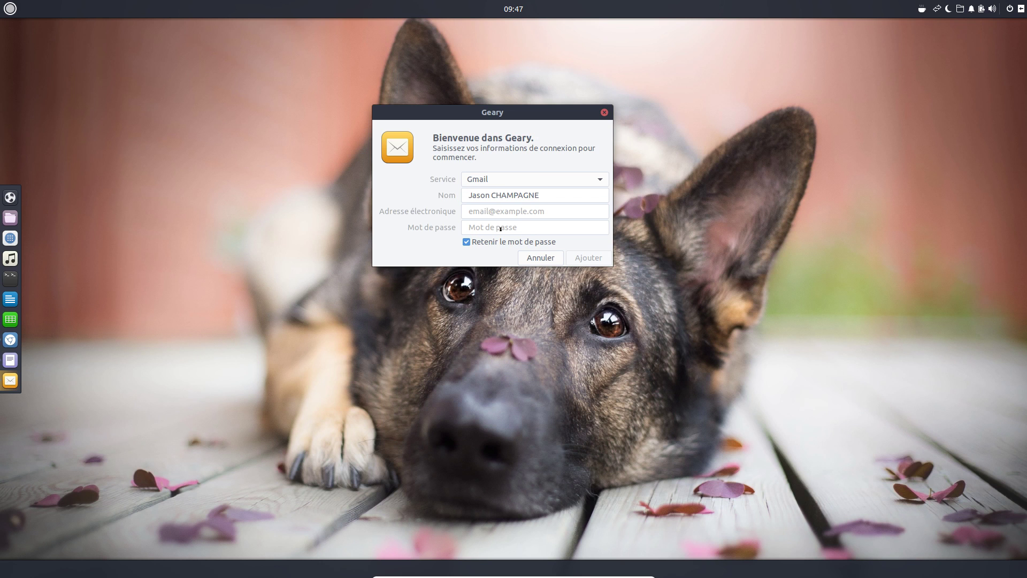
- Enter the Gmail address and account password, name the account 'Boîte Gmail', and add it
click(507, 211)
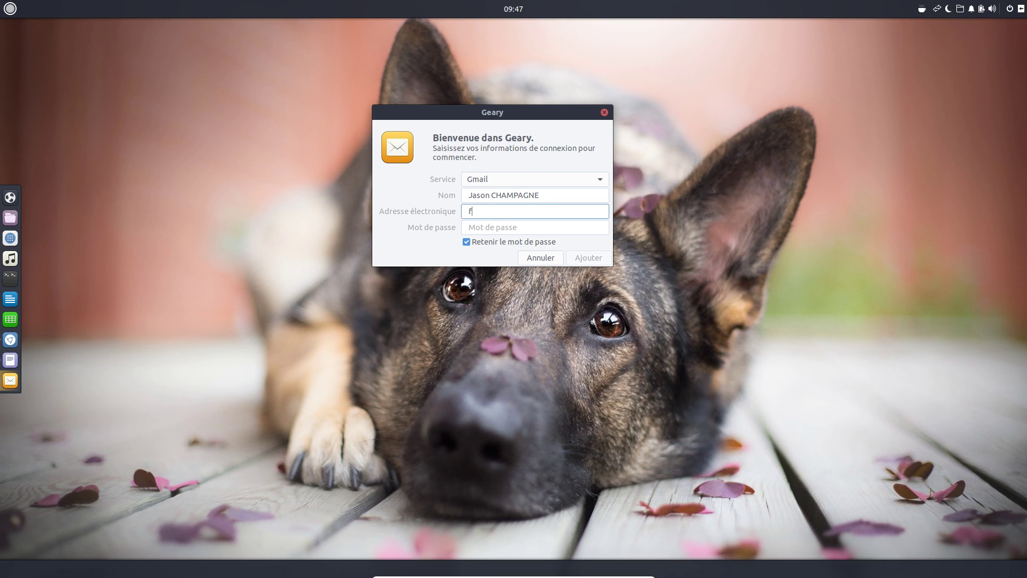
key(Tab)
text(•••••••••)
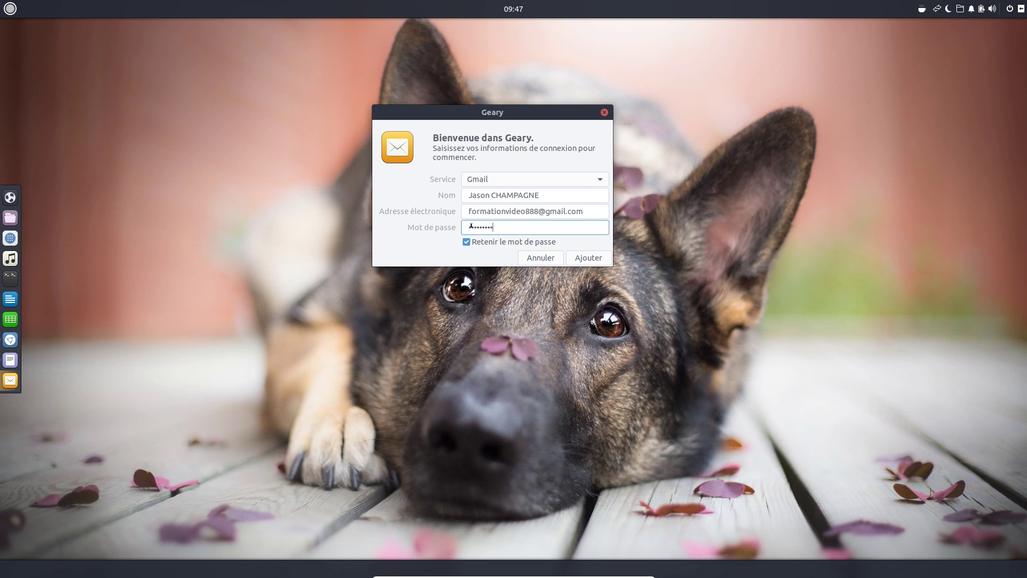
drag(544, 194, 453, 194)
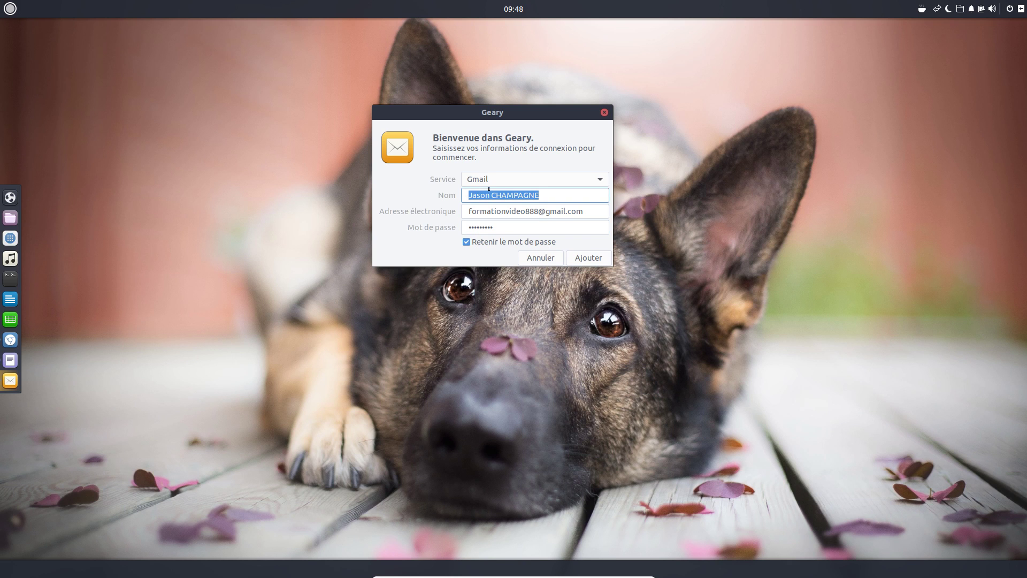
text(Yvhd)
key(BackSpace)
key(BackSpace)
key(BackSpace)
key(BackSpace)
text(Boîte Gmail)
click(583, 258)
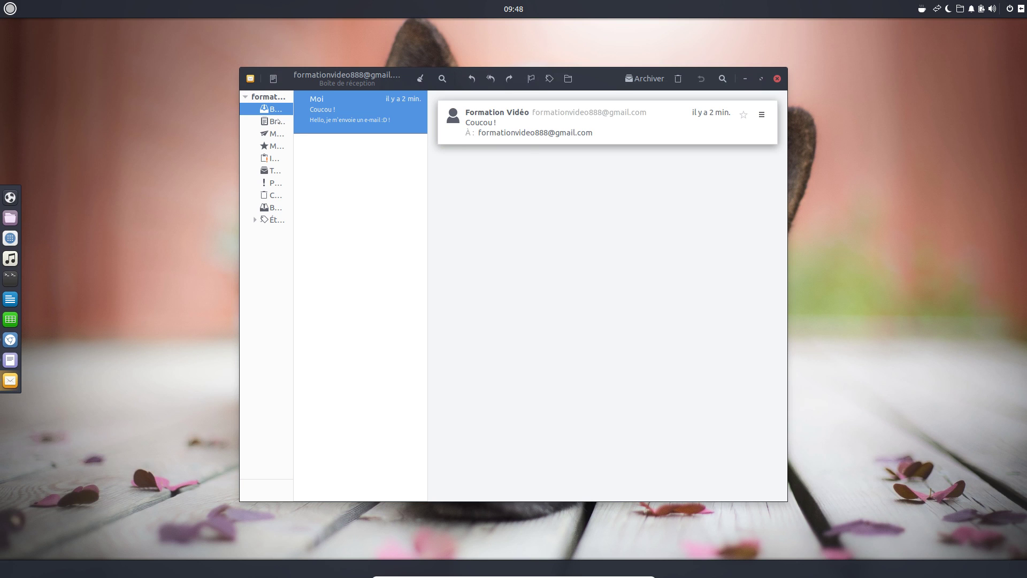
- Maximize Geary, widen the folder and message-list panes, and collapse then re-expand the folder tree
click(761, 79)
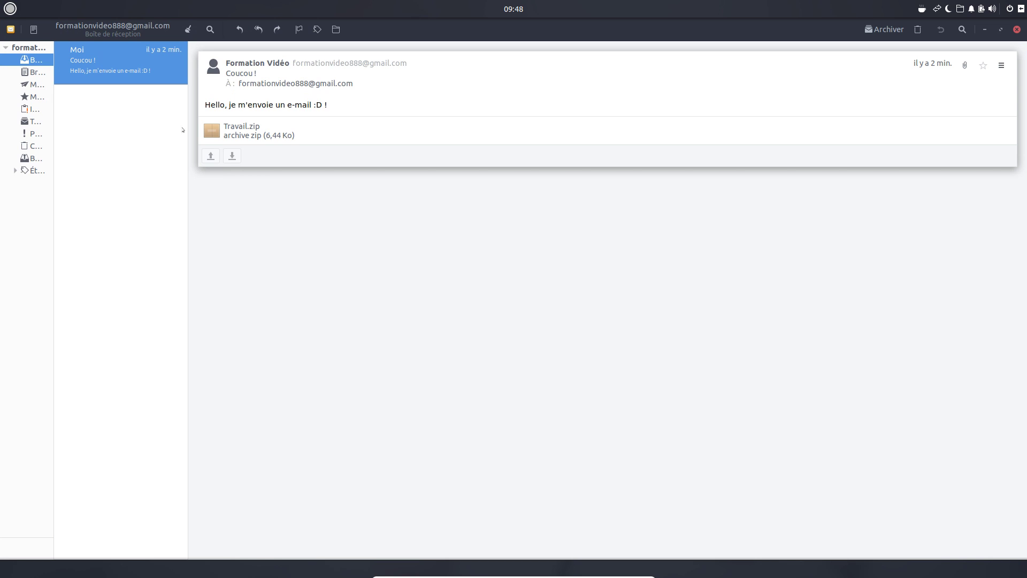
drag(189, 132, 362, 137)
drag(51, 140, 148, 144)
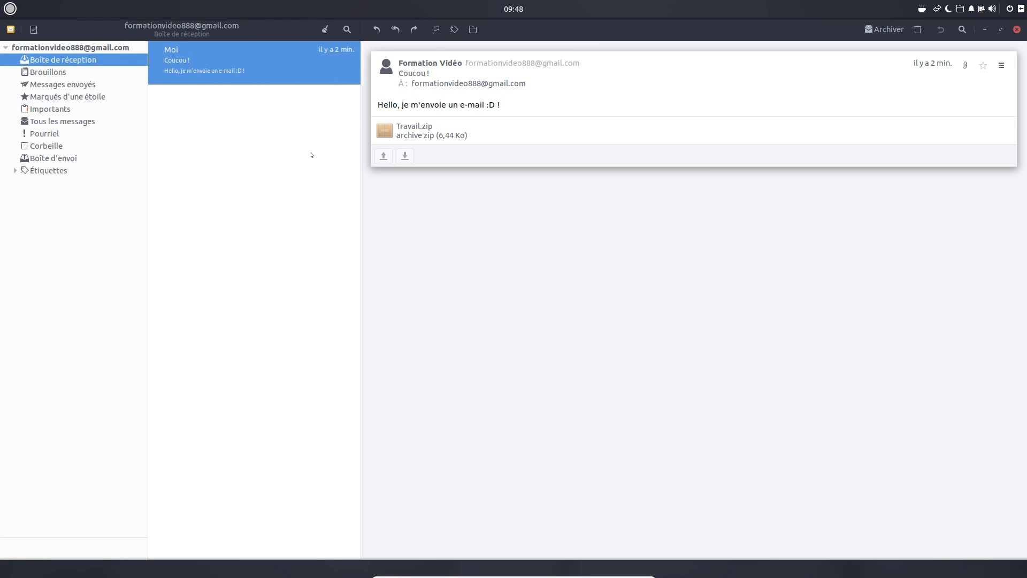
drag(359, 162, 392, 166)
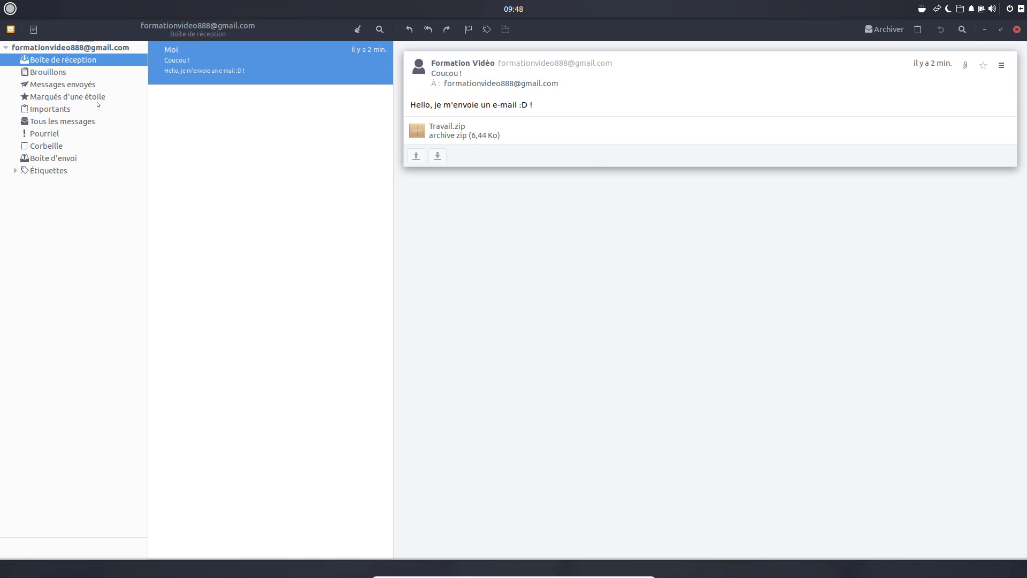
click(4, 48)
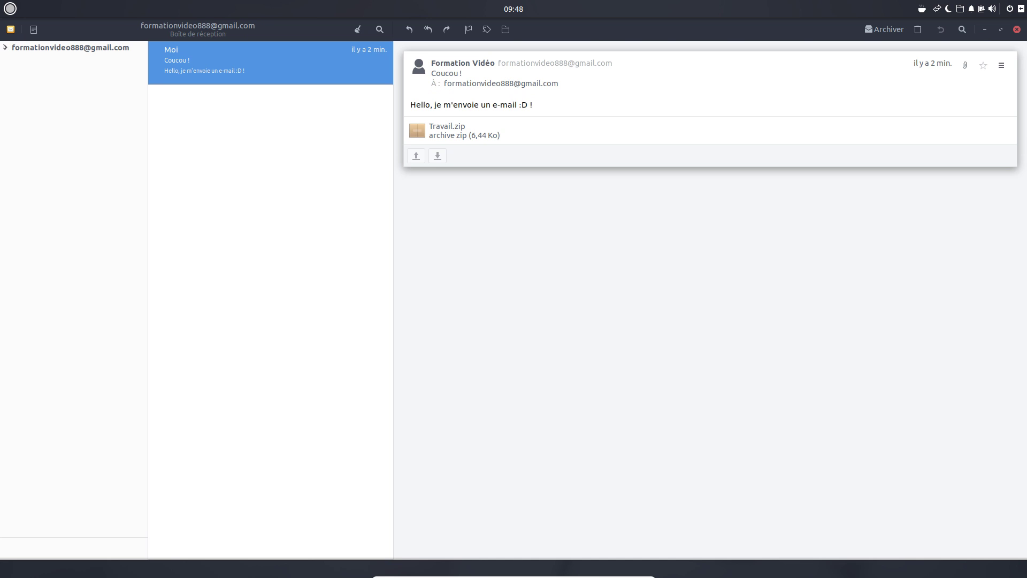
click(5, 48)
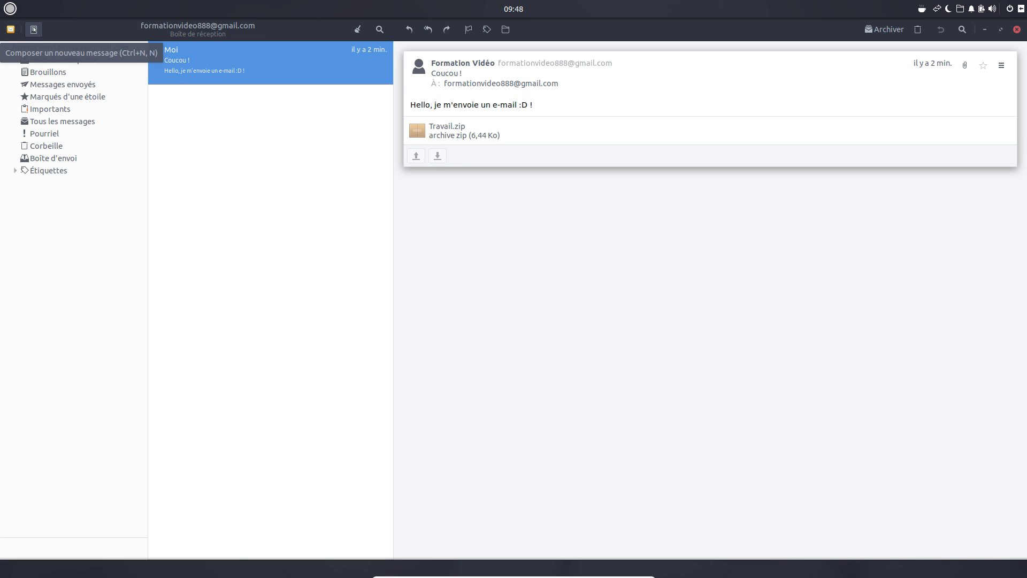
- Send a message to the suggested own address with subject 'UN autre message' and body 'Yata !!!!!'
click(33, 30)
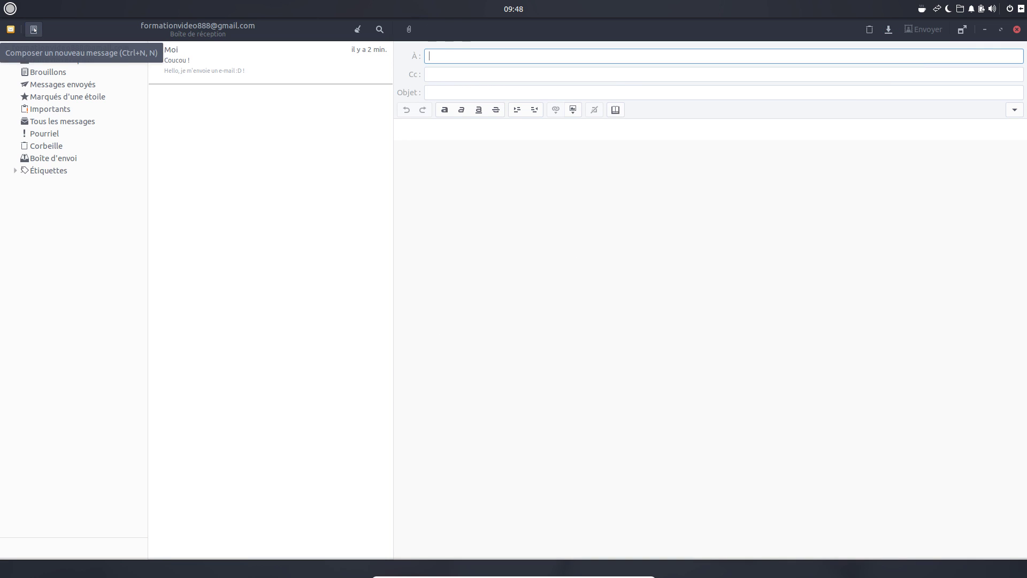
text(forma)
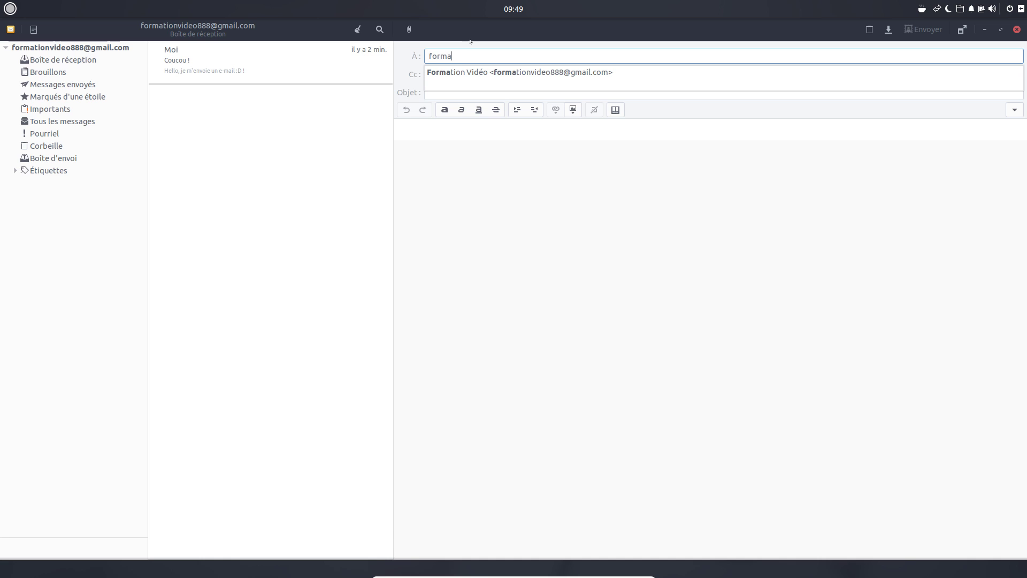
key(Down)
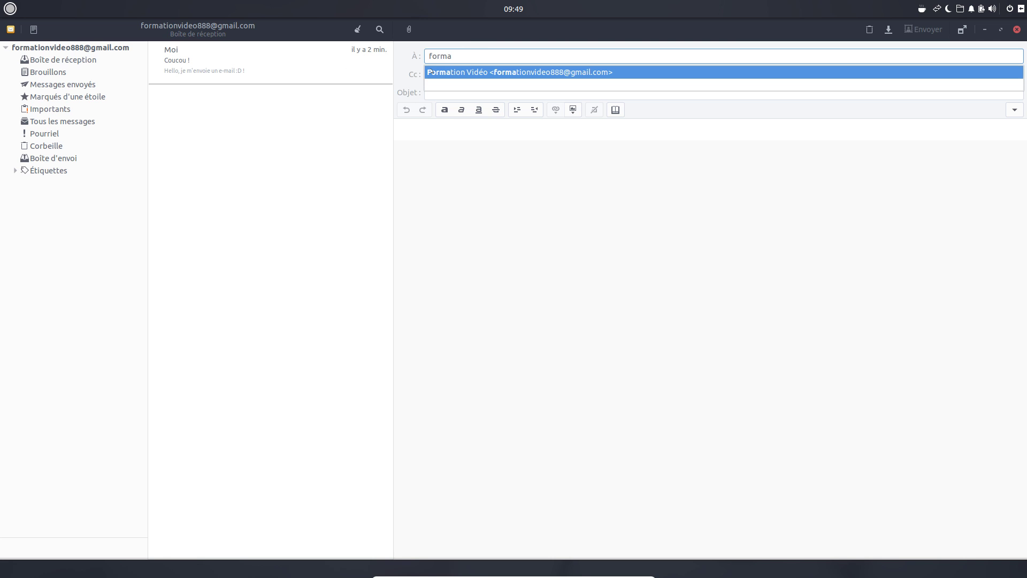
click(552, 73)
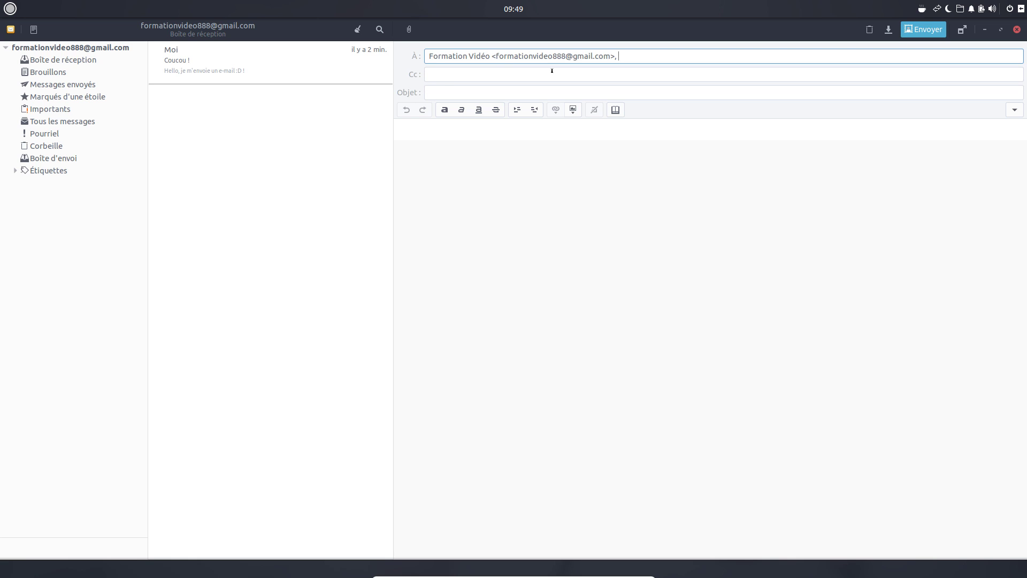
click(451, 91)
text(UN autre message)
click(456, 257)
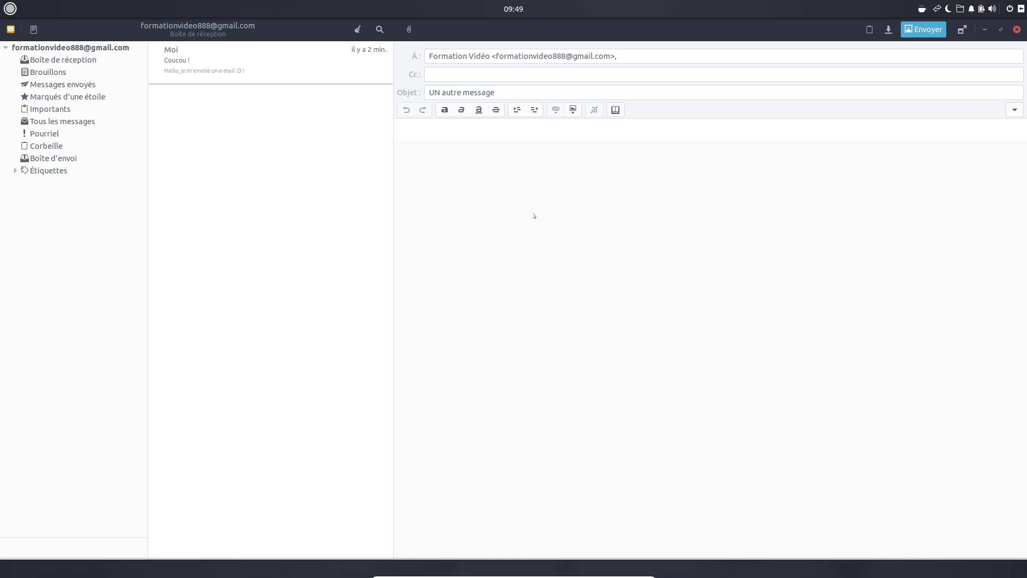
text(Yata !!!!!)
click(927, 31)
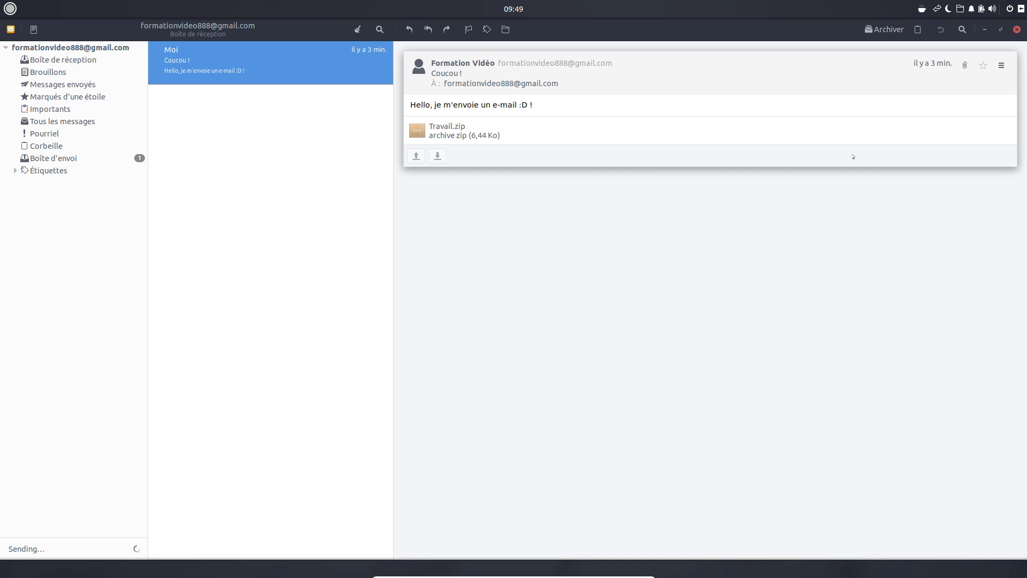
- Confirm the Geary outbox is empty and return to the inbox
click(66, 62)
click(62, 156)
click(123, 60)
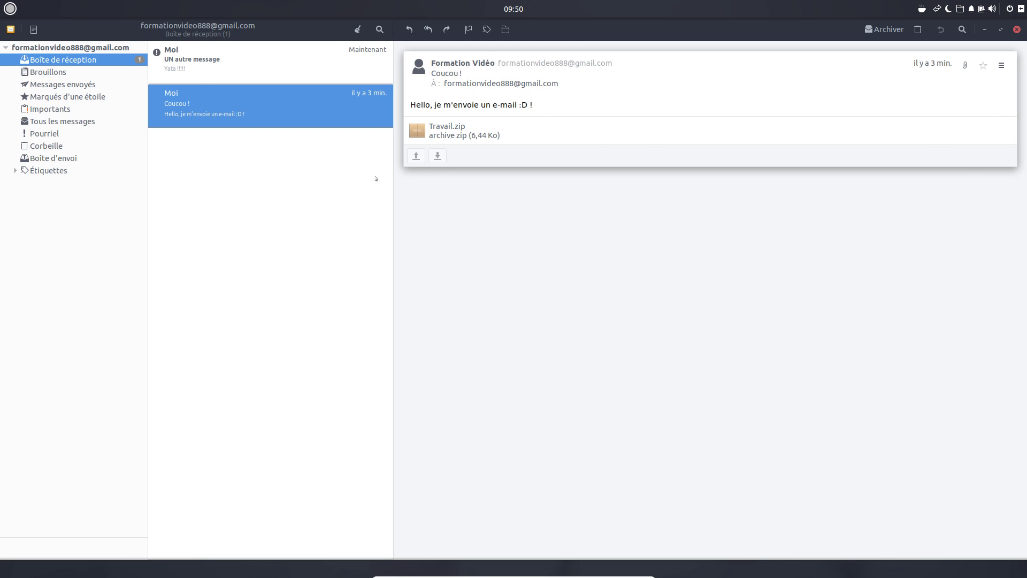
- Open 'UN autre message', compare it with 'Coucou !', and bring up its actions menu
click(214, 63)
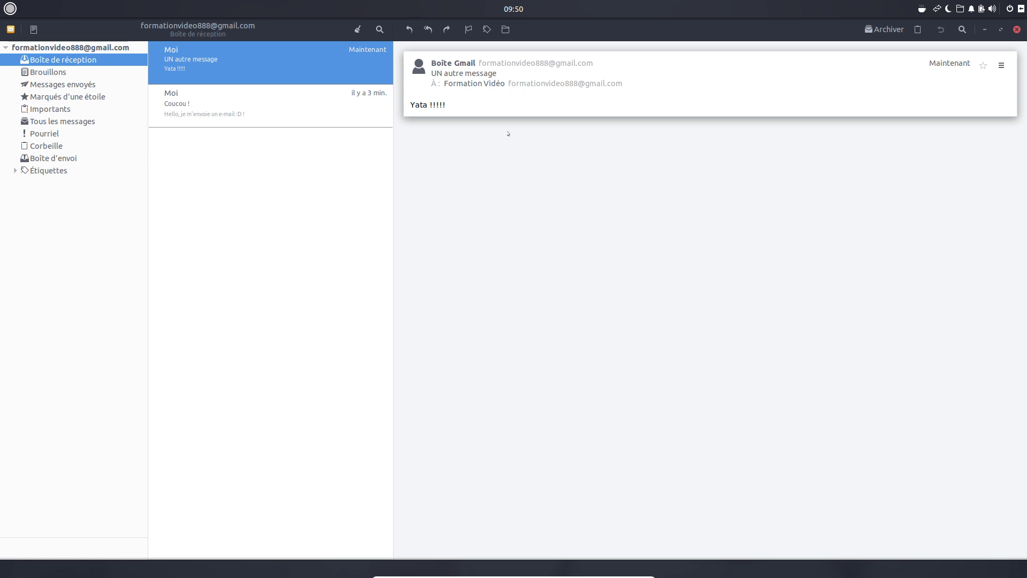
click(289, 107)
click(289, 75)
click(289, 108)
click(289, 72)
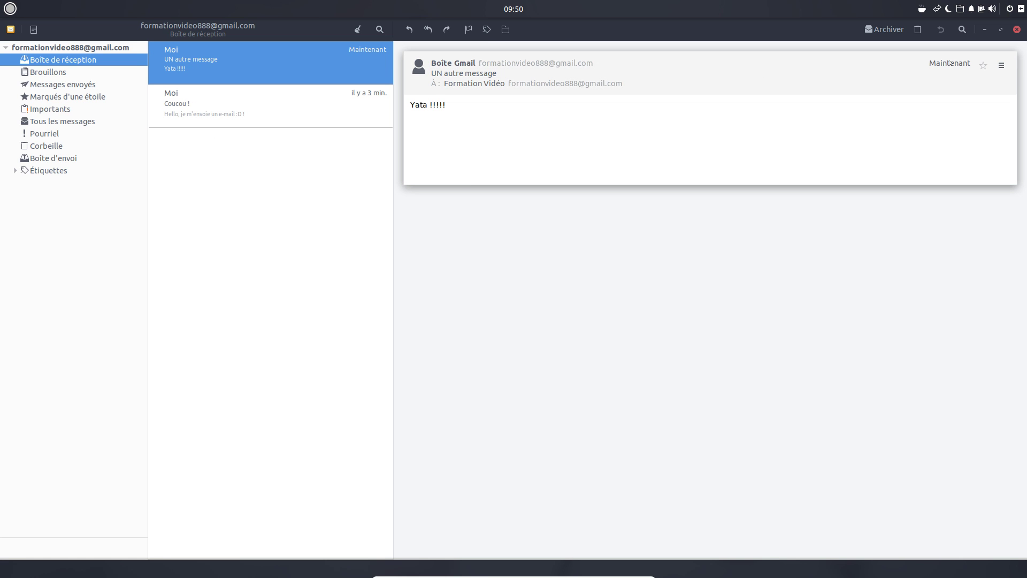
click(1001, 65)
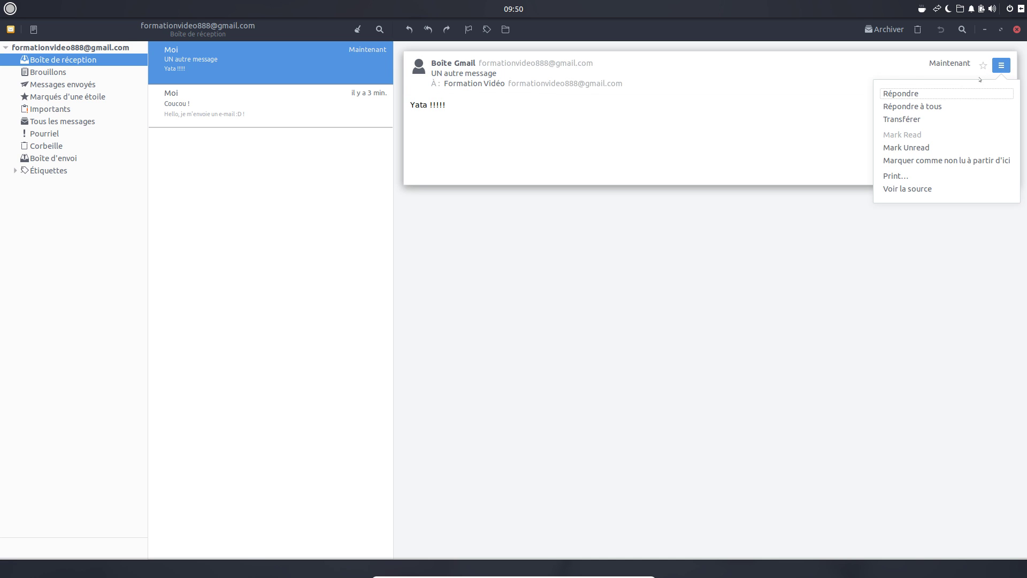
- Send the reply 'Hey salut, je parle à mon clone !' above the quoted message
click(891, 94)
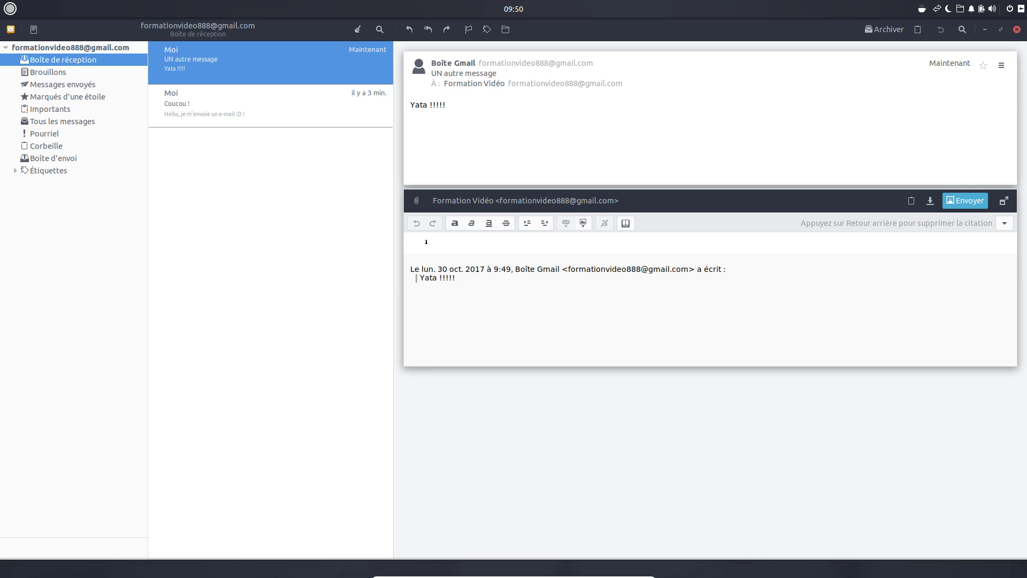
text(Hey salut !)
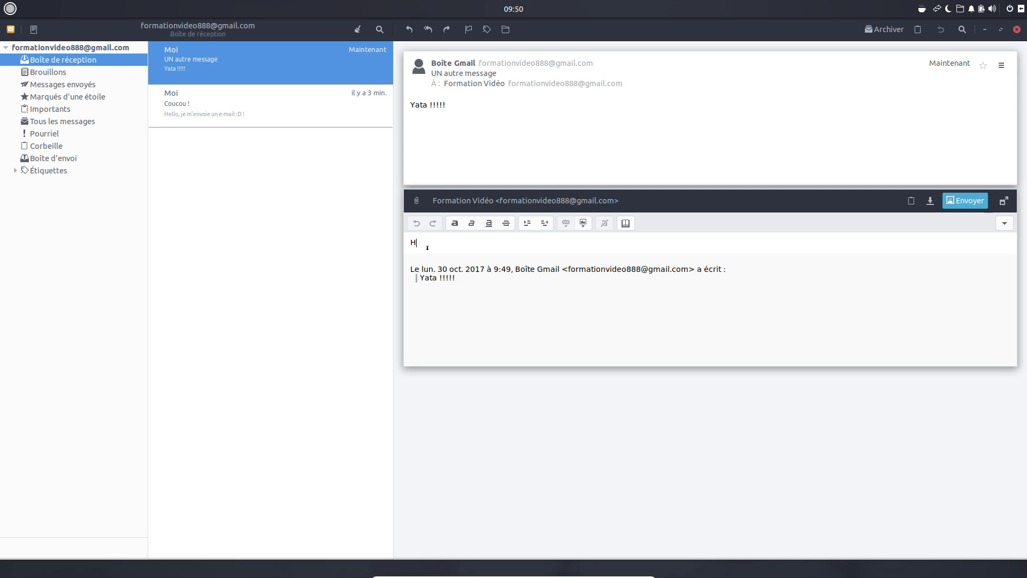
key(BackSpace)
key(BackSpace)
text(, je parle à mon clone !)
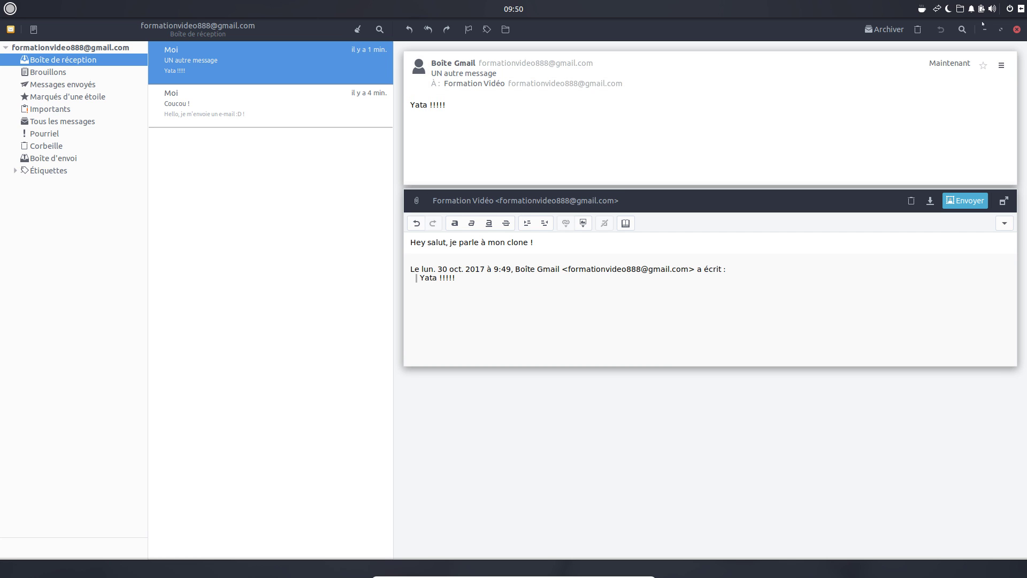
click(966, 201)
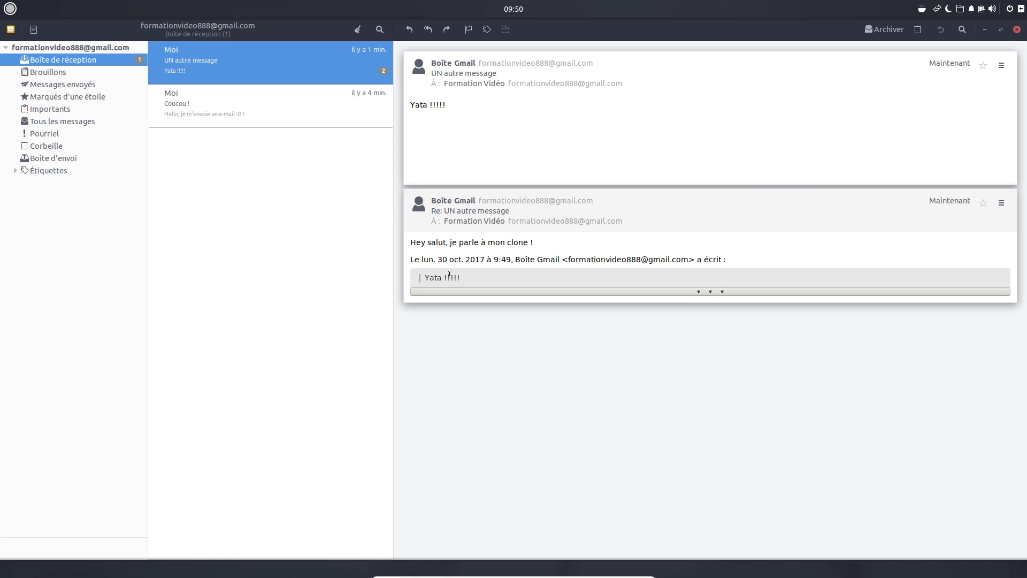
click(248, 105)
click(248, 63)
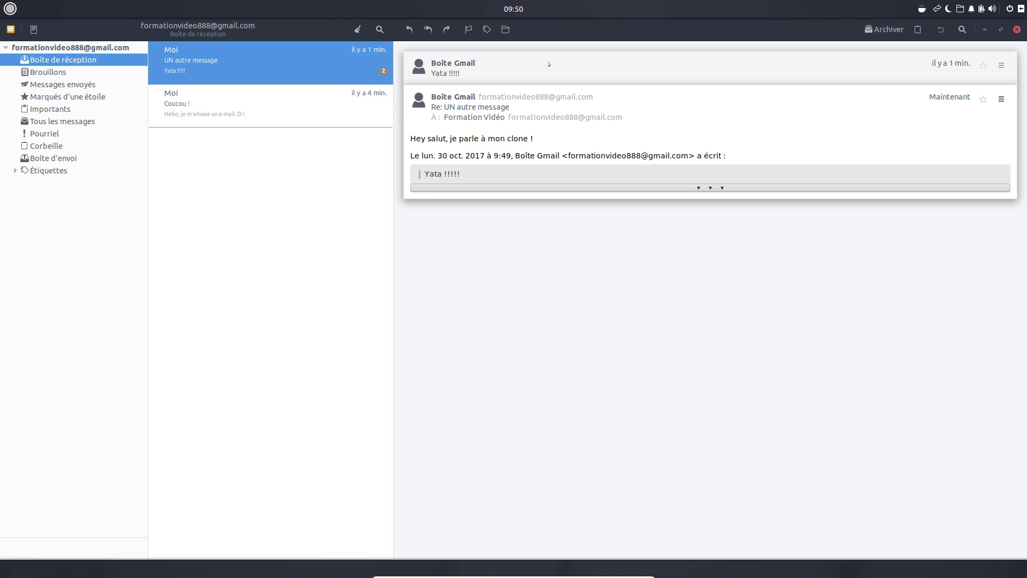
click(589, 68)
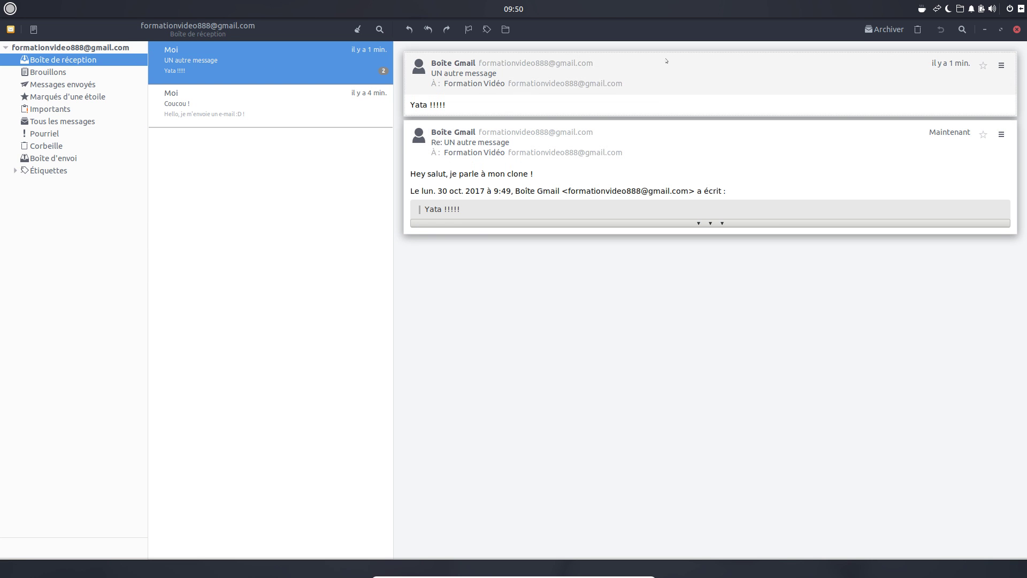
click(665, 63)
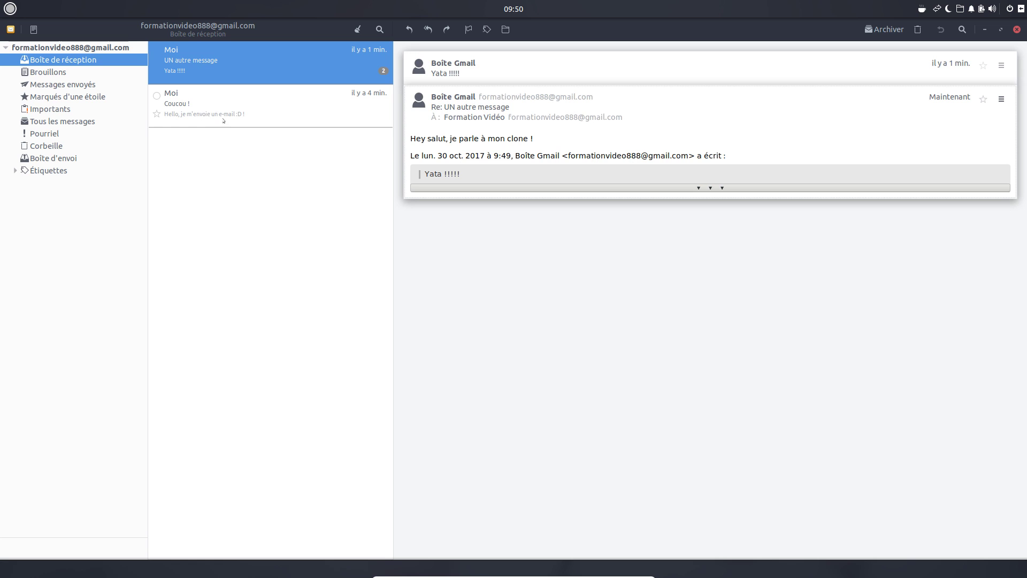
click(241, 107)
click(243, 66)
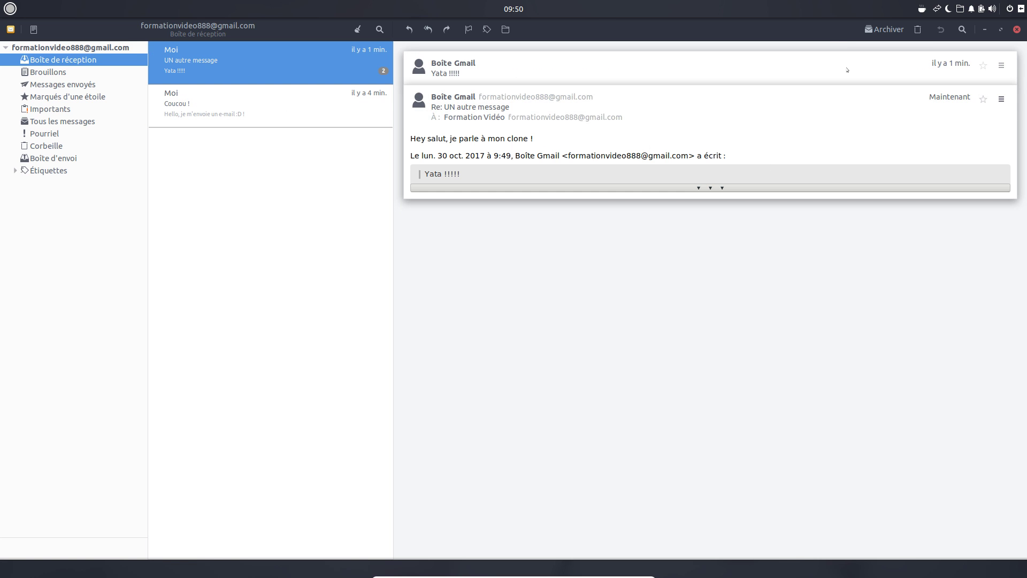
click(730, 73)
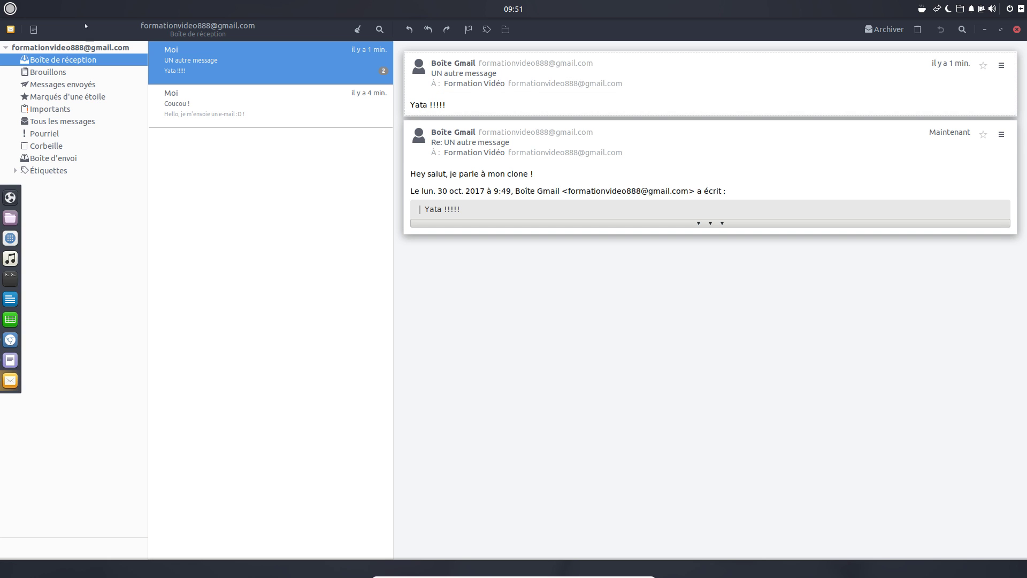
- Shrink Geary to a floating window, move it up-left, and collapse the account's folder list
click(1000, 30)
drag(528, 79, 406, 71)
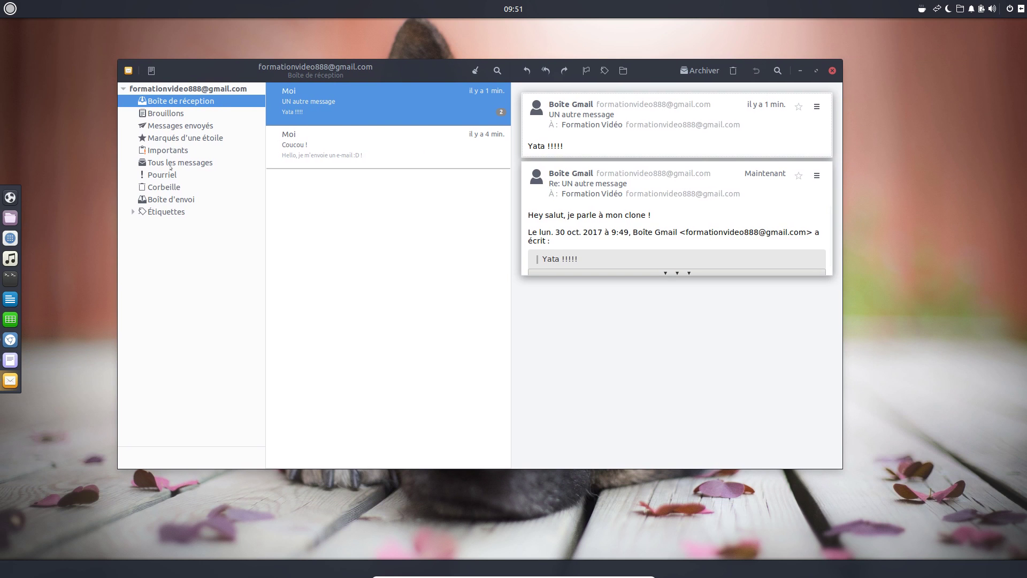
click(124, 89)
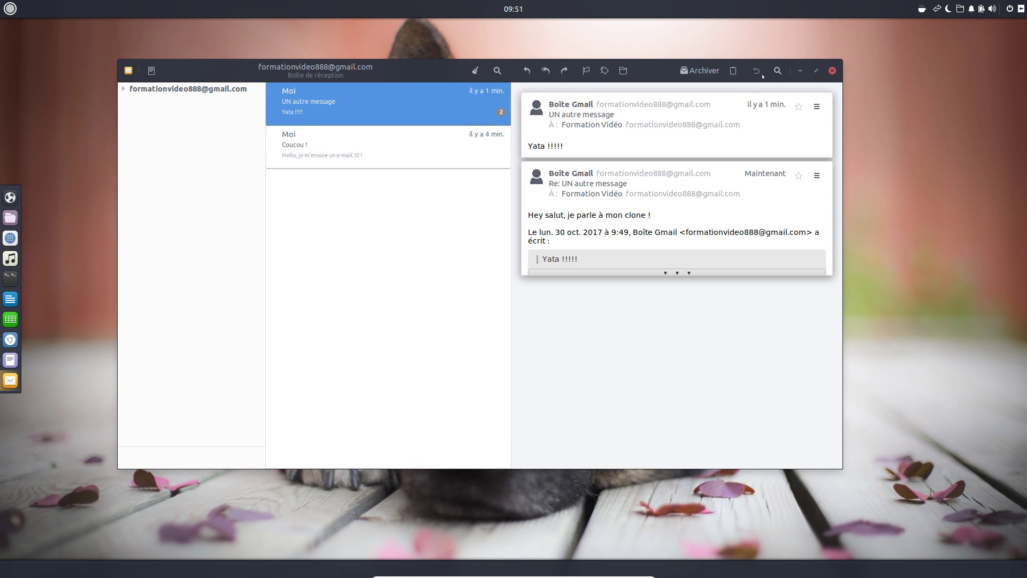
- Review the accounts under Comptes, cancel adding a new account, then re-maximize the window
click(128, 71)
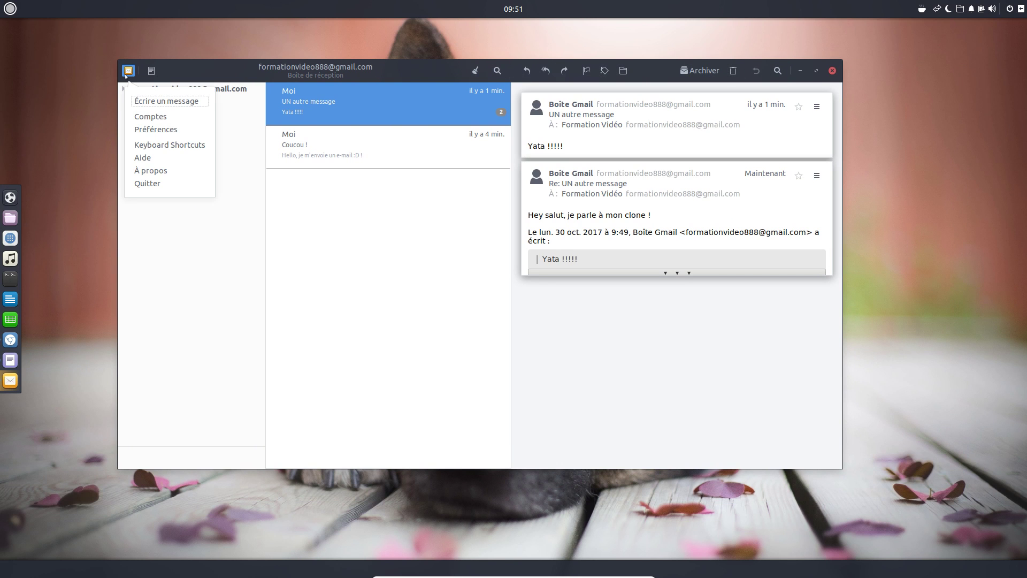
click(150, 116)
click(386, 336)
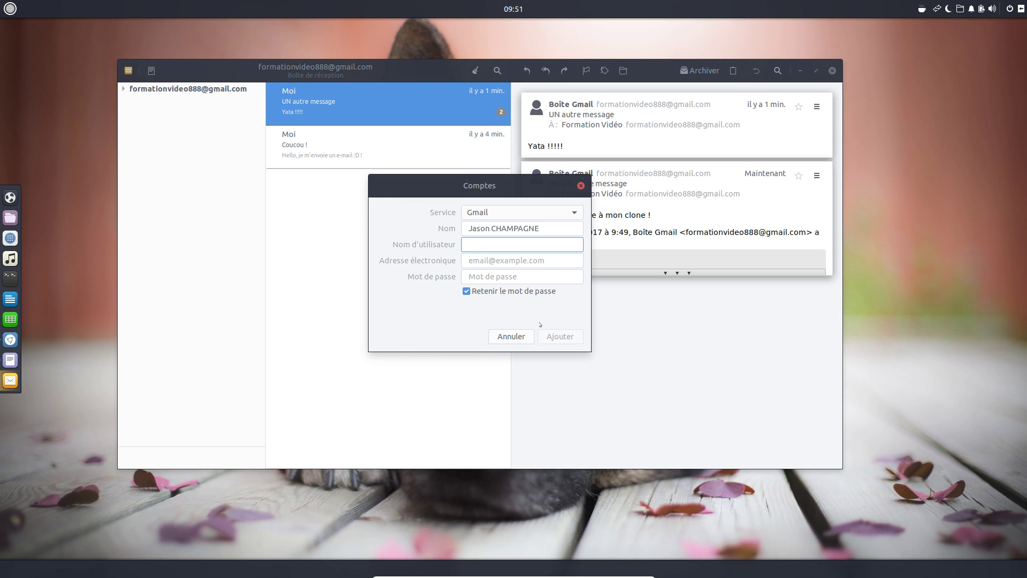
click(529, 336)
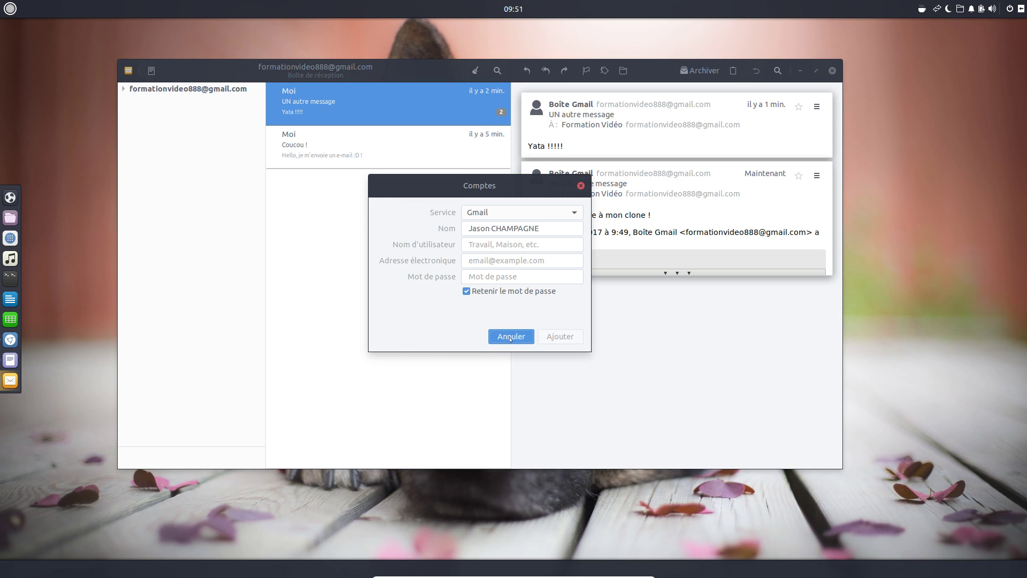
click(581, 186)
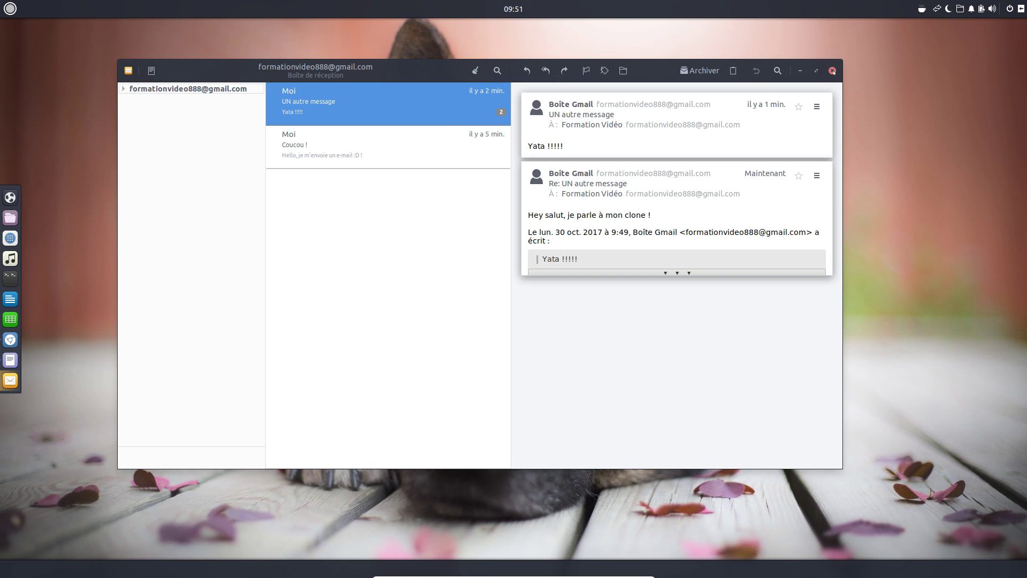
click(816, 71)
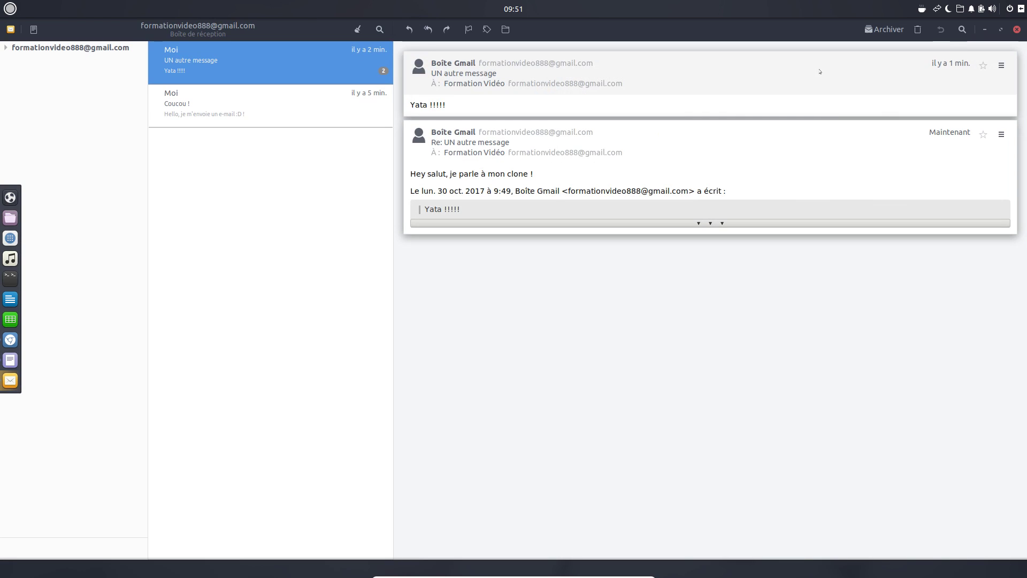
- Minimize the Geary mail window to reveal the dog wallpaper desktop
click(984, 30)
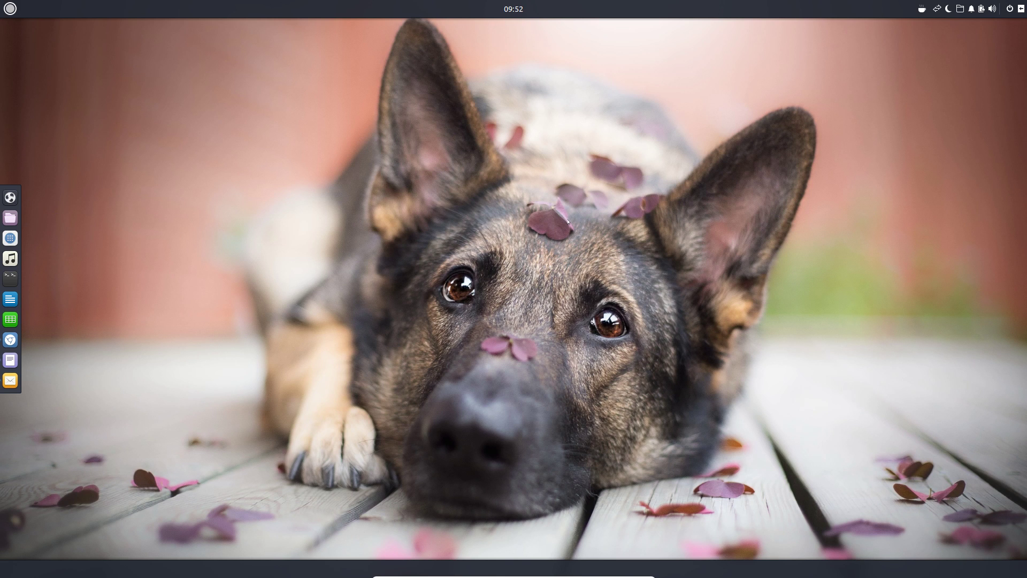
- Open and dismiss the Budgie applications menu, exit VirtualBox fullscreen, and minimize its window
click(10, 9)
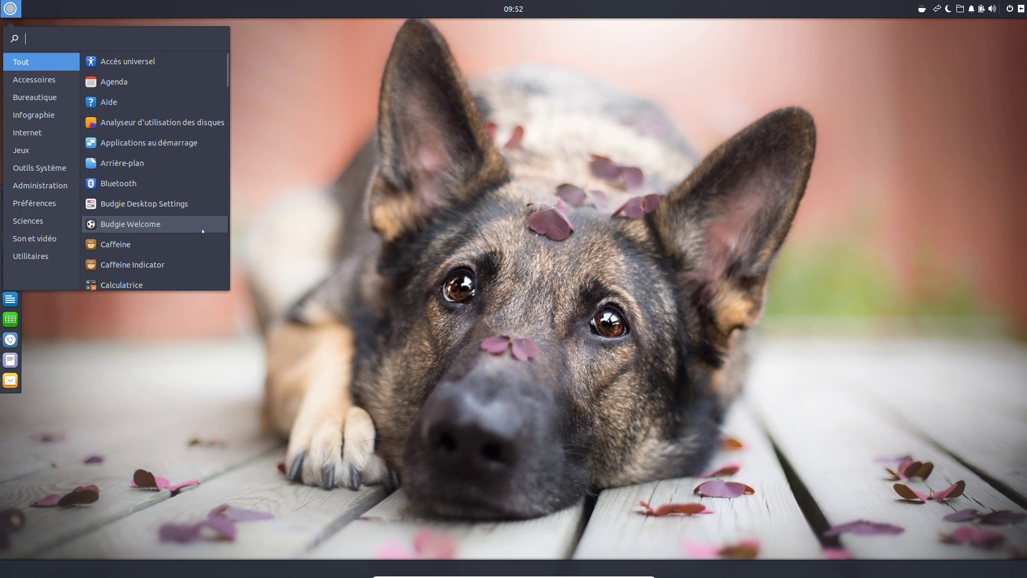
click(469, 332)
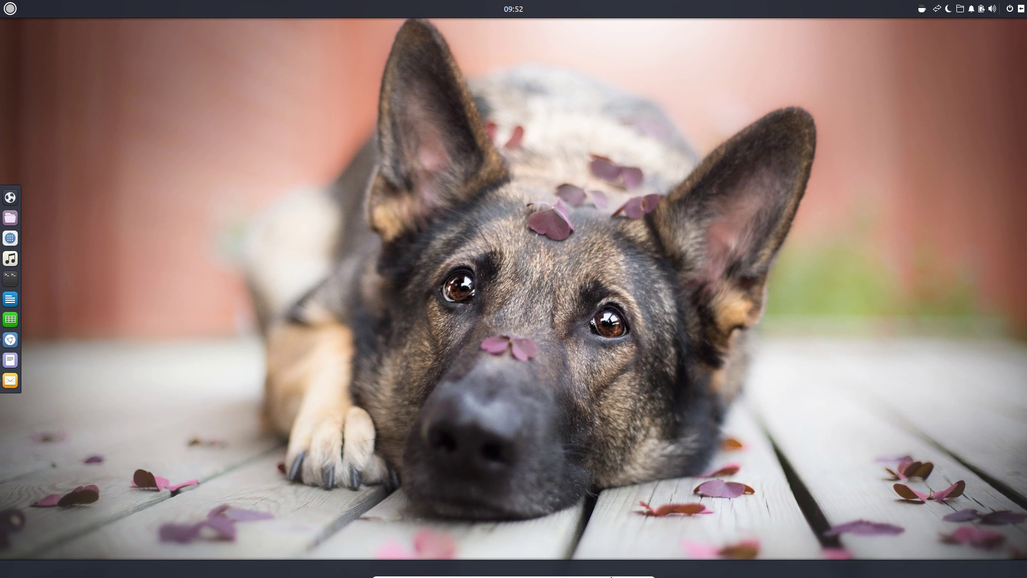
click(635, 571)
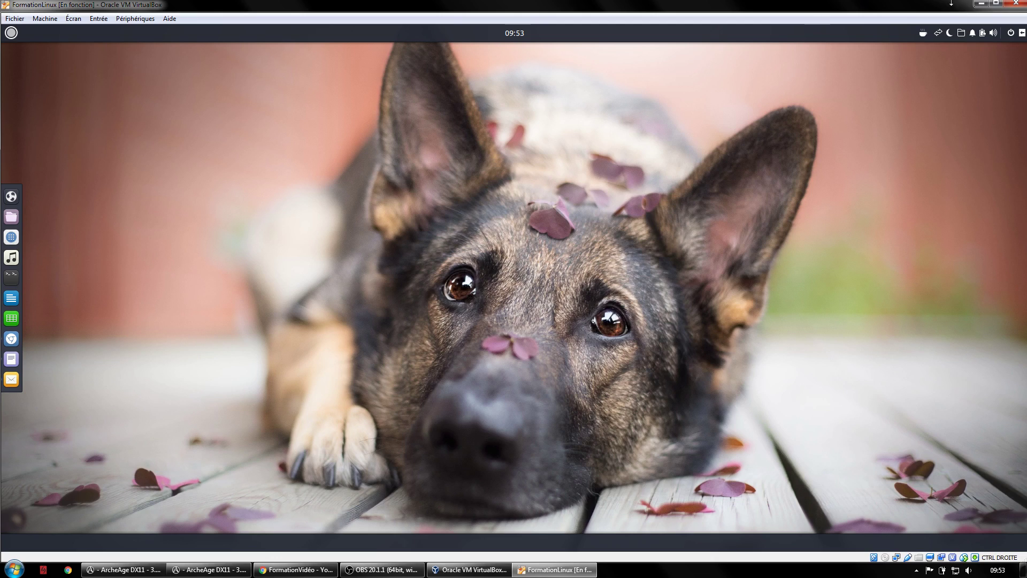
click(986, 6)
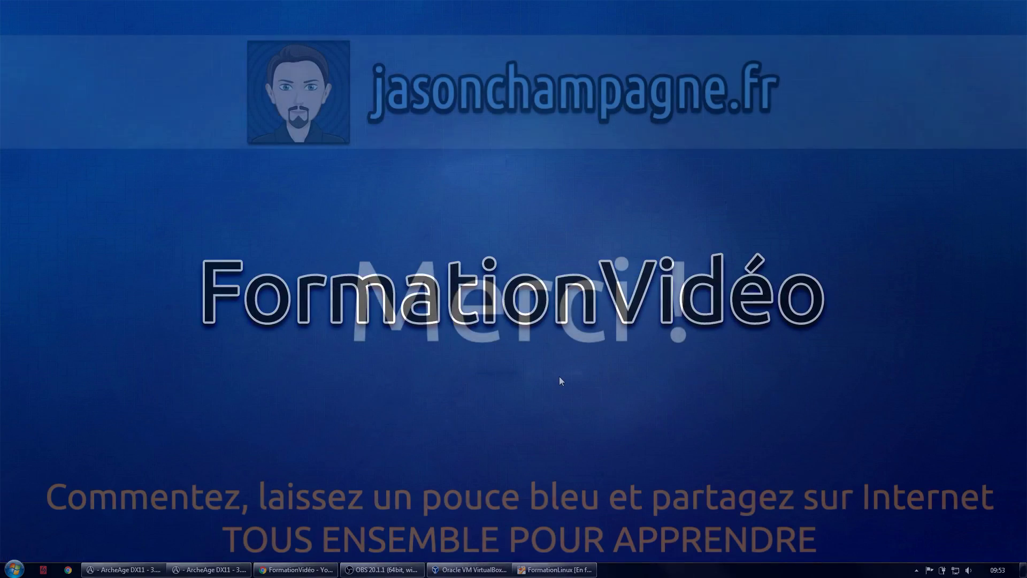